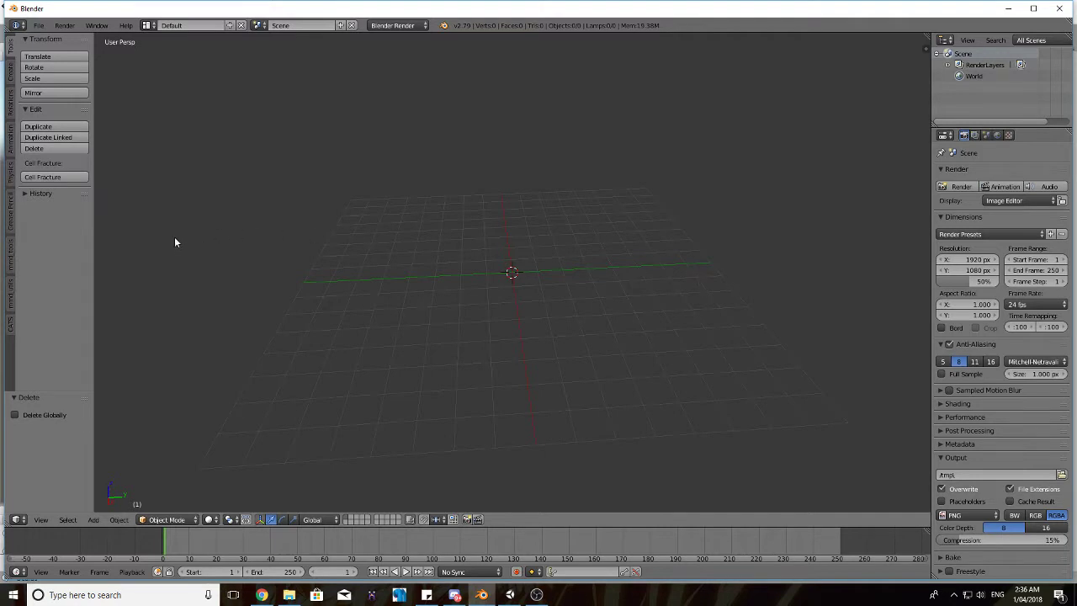
- Import the MMD model file #HATSUNE MIKU HIPSTER BLACK.pmx from the HATSUNE folder with mmd_tools
click(11, 255)
click(32, 111)
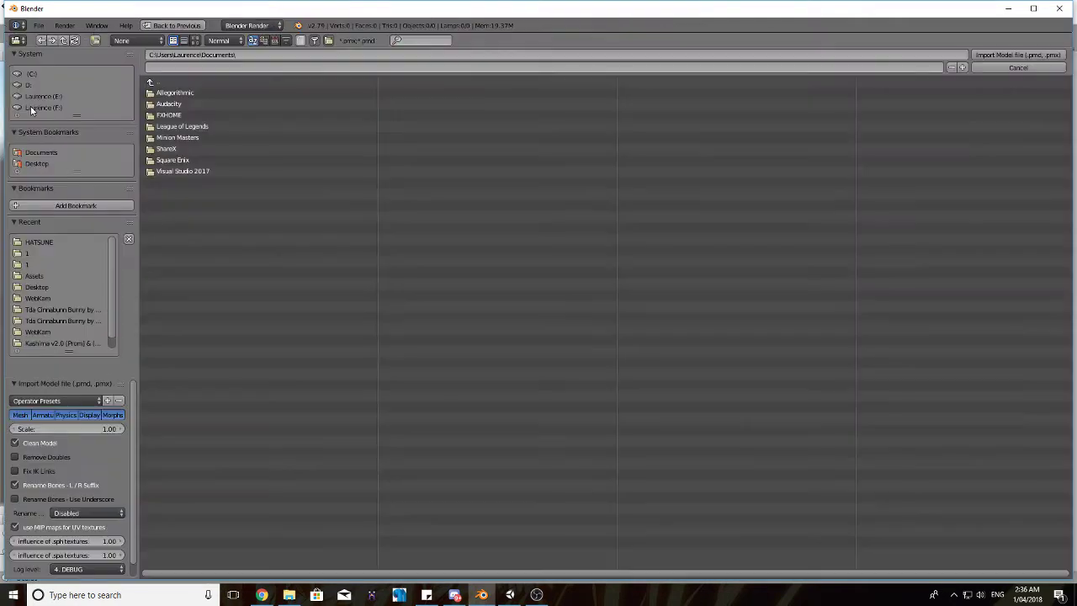
click(56, 241)
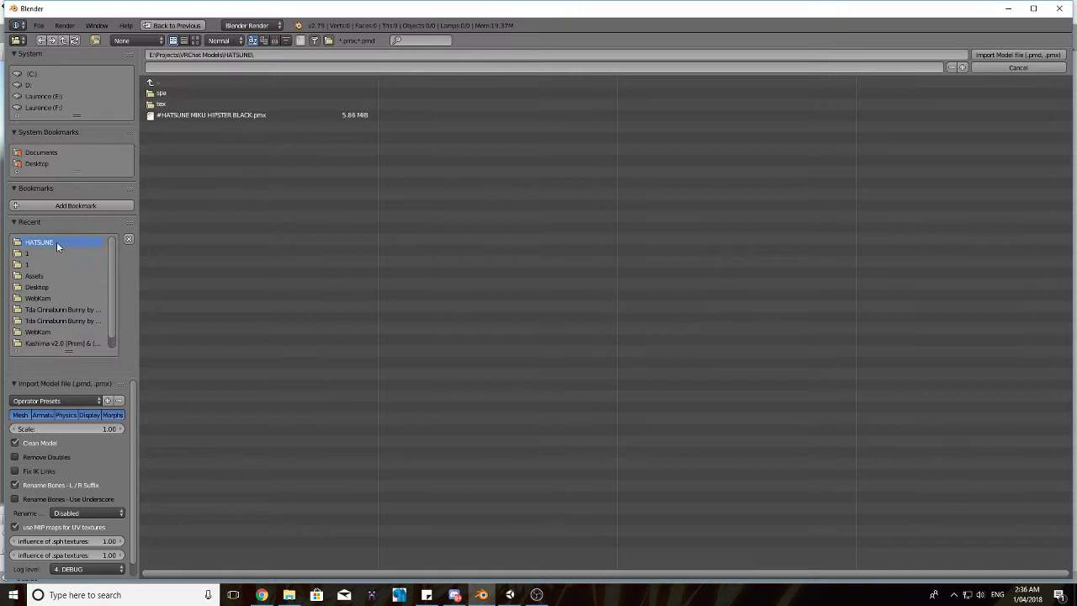
click(238, 116)
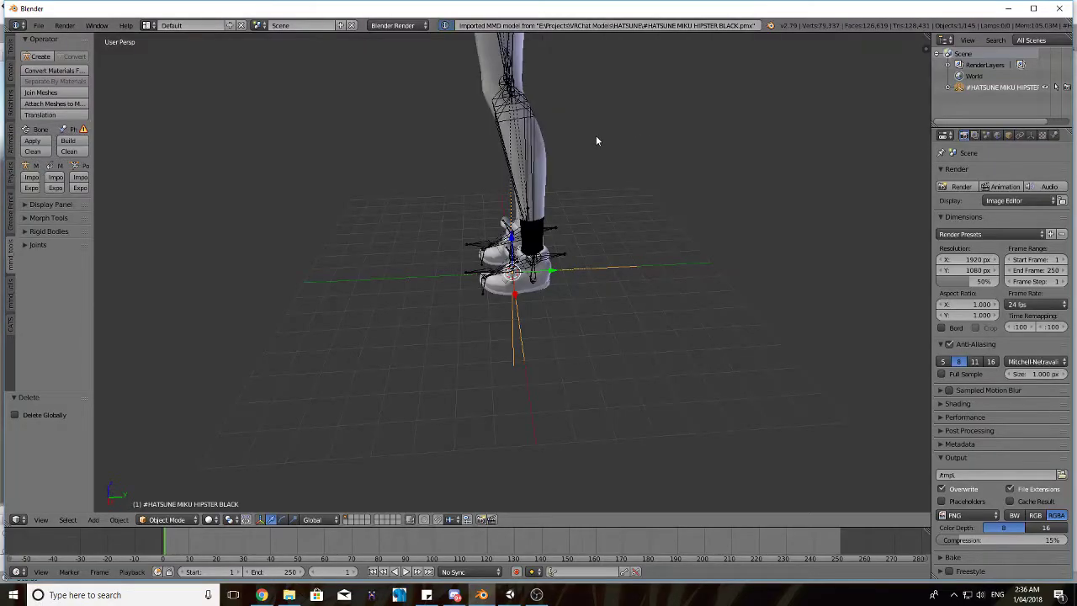
- Show the viewport's shading properties and apply GLSL MMD shading to the imported model, viewing it from the front
middle_drag(596, 141, 571, 141)
key(n)
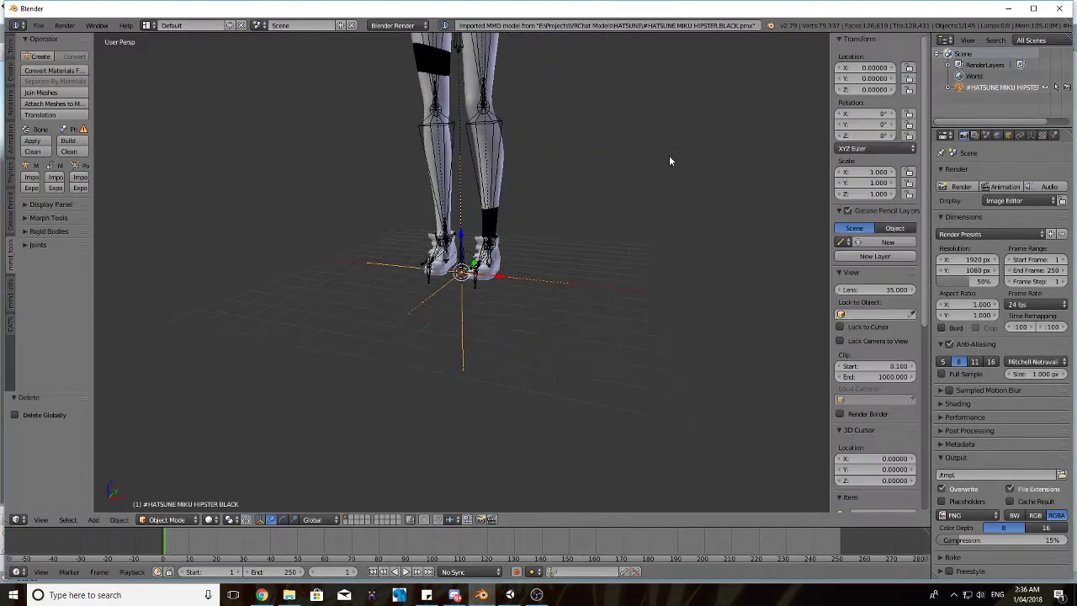
scroll(860, 286, down, 3)
scroll(863, 294, down, 5)
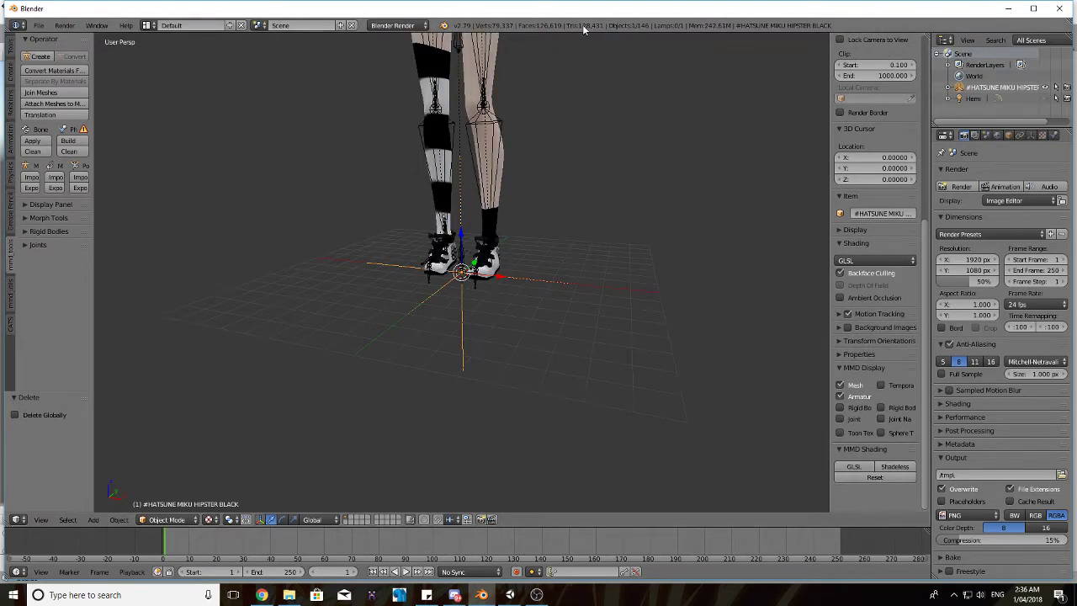
mouse_move(561, 89)
middle_down()
mouse_move(562, 185)
mouse_move(571, 101)
mouse_move(592, 401)
middle_up()
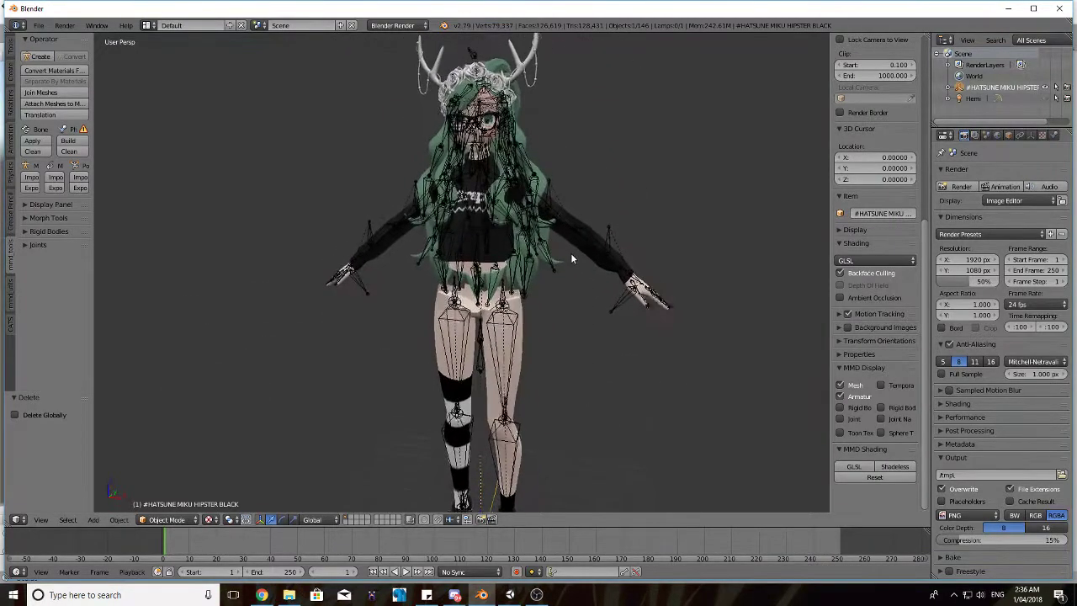
middle_drag(570, 252, 550, 241)
scroll(549, 242, up, 3)
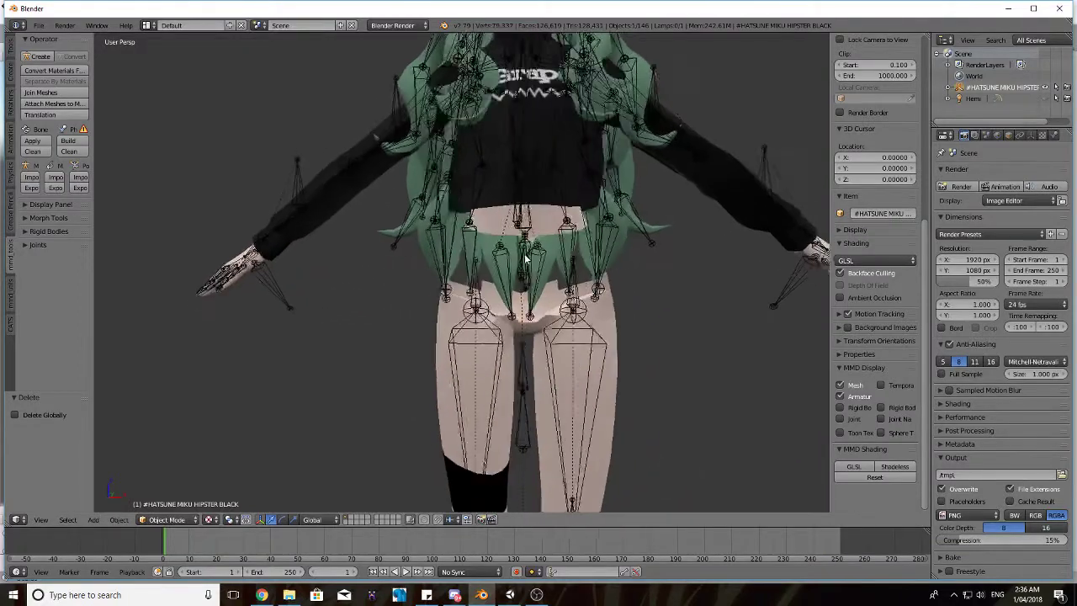
- Select the model's mesh, keeping it in its original place, and switch its MMD shading to Shadeless
right_drag(441, 312, 418, 295)
key(ctrl+z)
mouse_move(395, 281)
middle_down()
mouse_move(594, 253)
mouse_move(440, 268)
mouse_move(435, 291)
mouse_move(387, 294)
middle_up()
click(1054, 136)
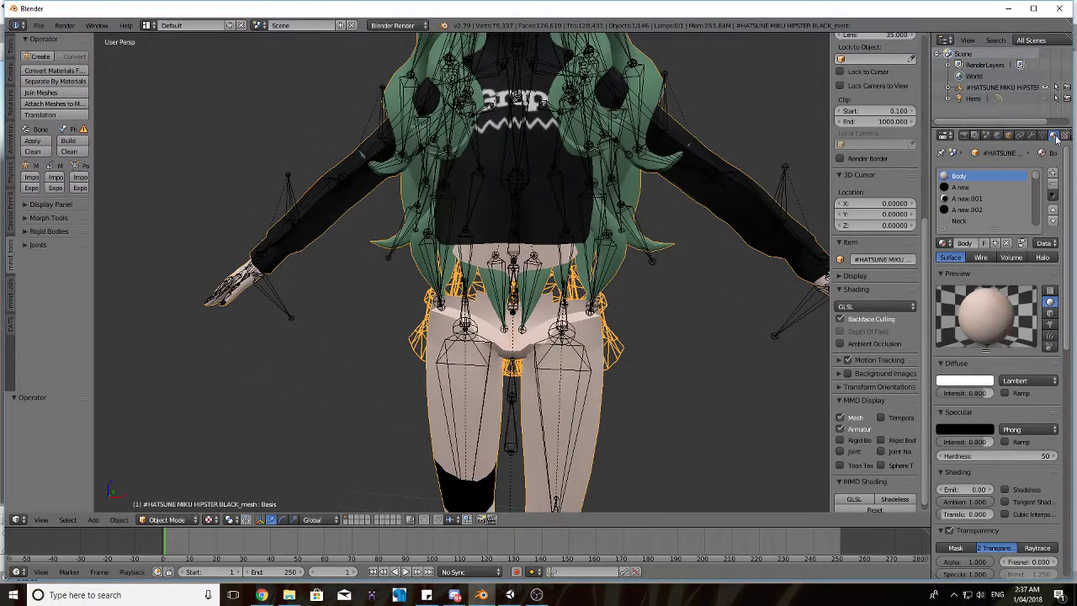
scroll(853, 363, down, 1)
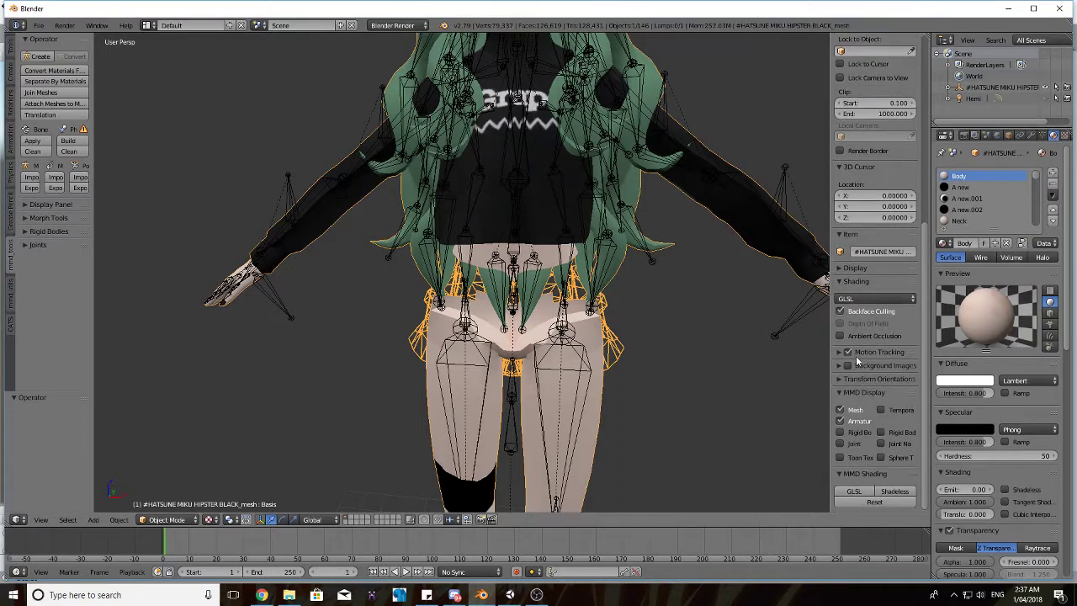
click(893, 492)
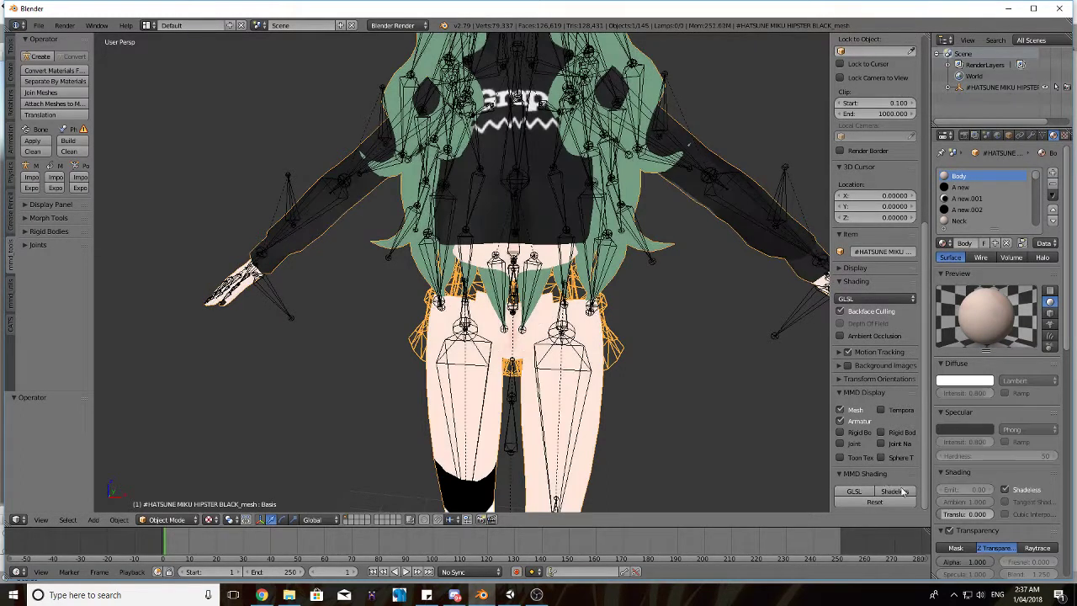
- Try the toon and sphere textures on the shadeless model, and turn both off again
click(854, 457)
click(893, 457)
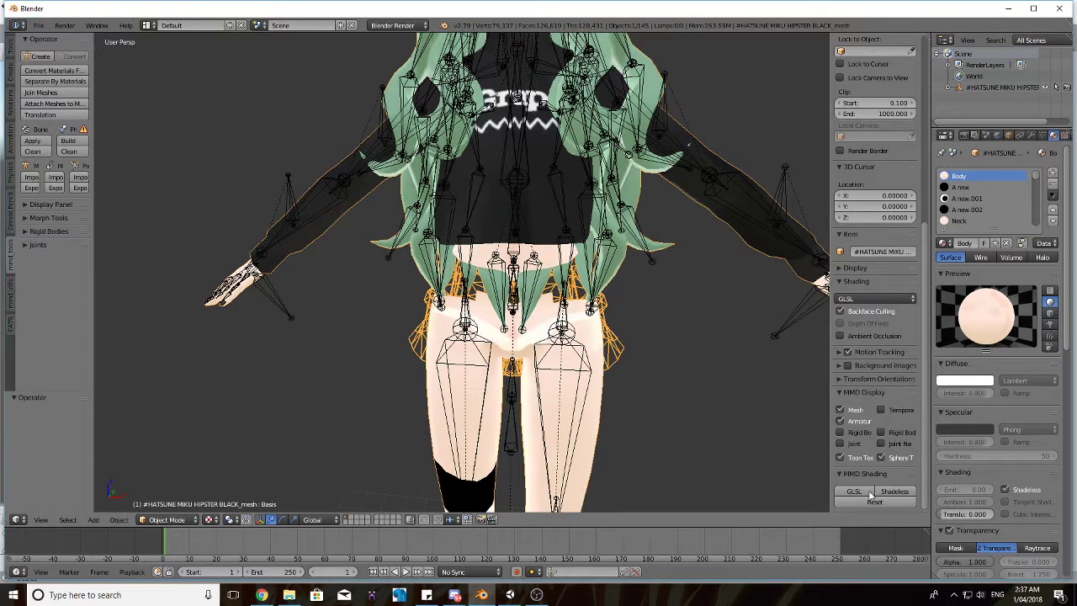
click(896, 496)
click(895, 458)
click(853, 458)
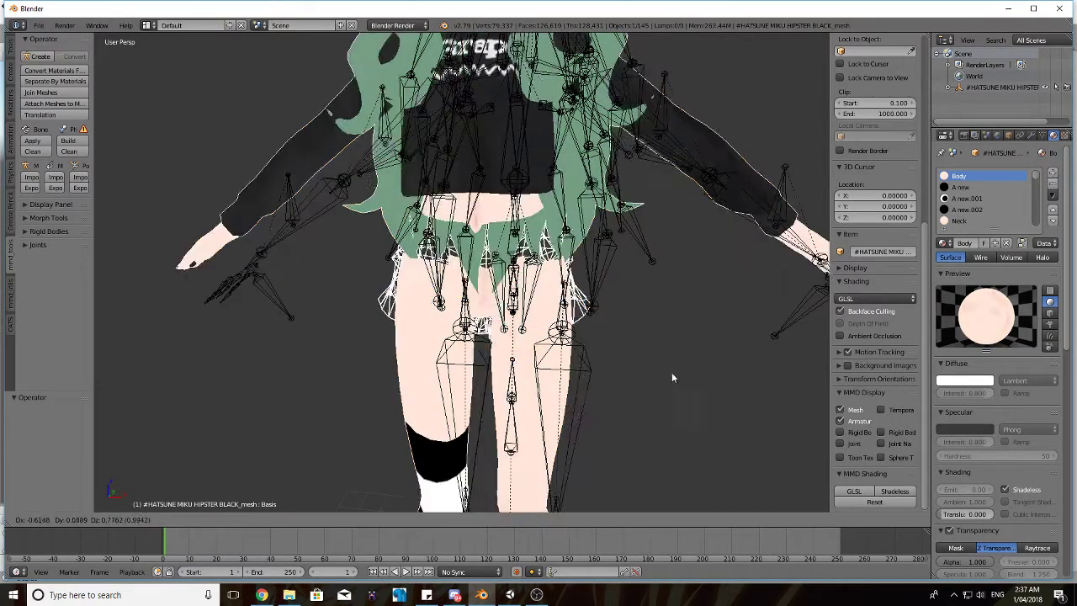
middle_drag(677, 390, 595, 358)
scroll(596, 359, up, 1)
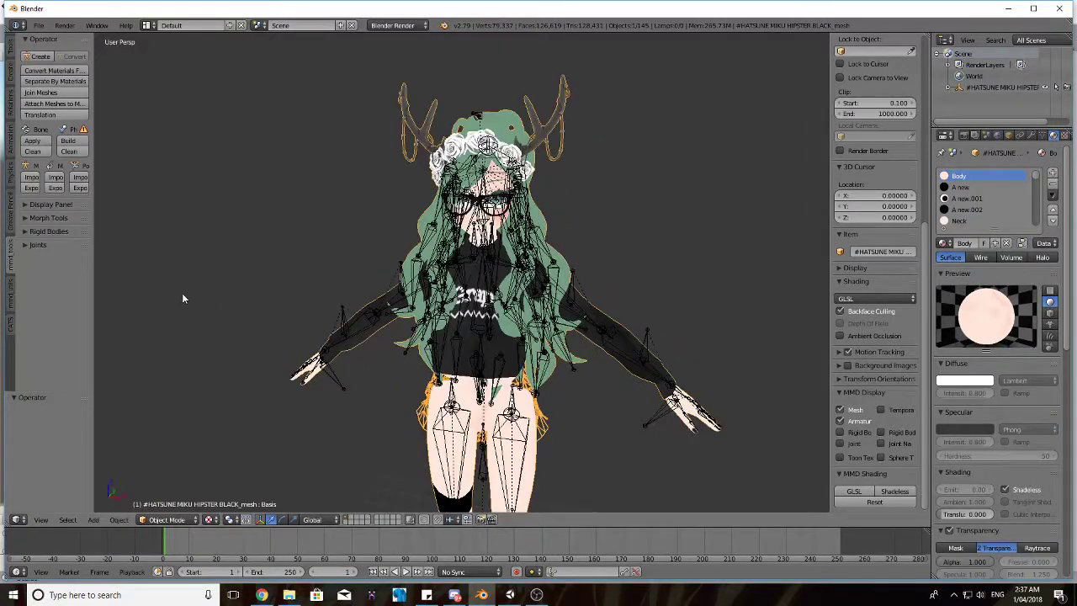
- Translate the bones, meshes, objects and materials with CATS, and run Fix Model on the avatar
middle_drag(129, 274, 178, 238)
click(11, 326)
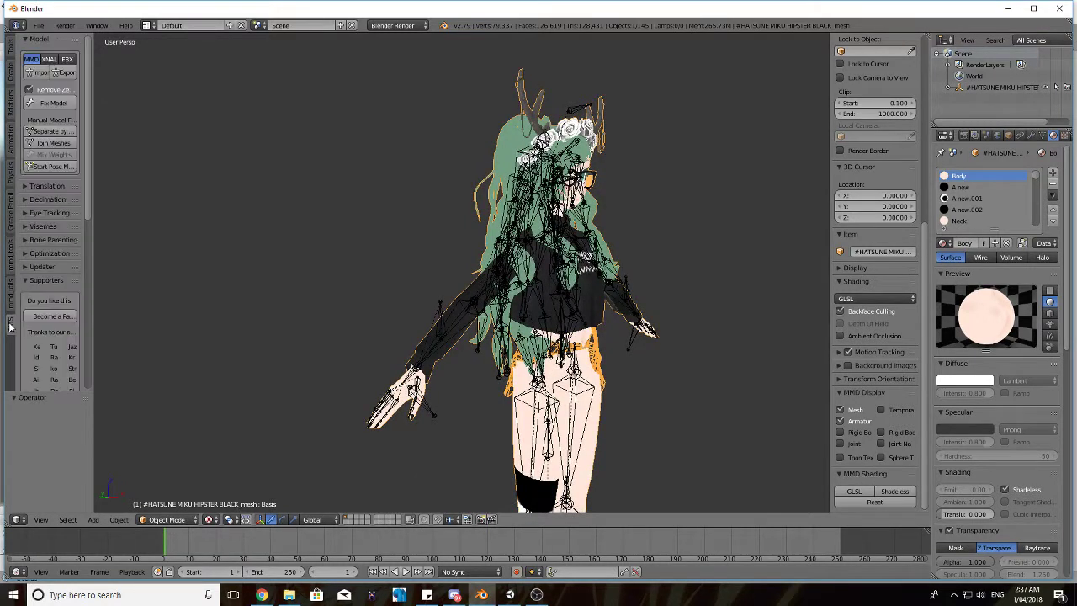
scroll(59, 211, down, 1)
click(47, 165)
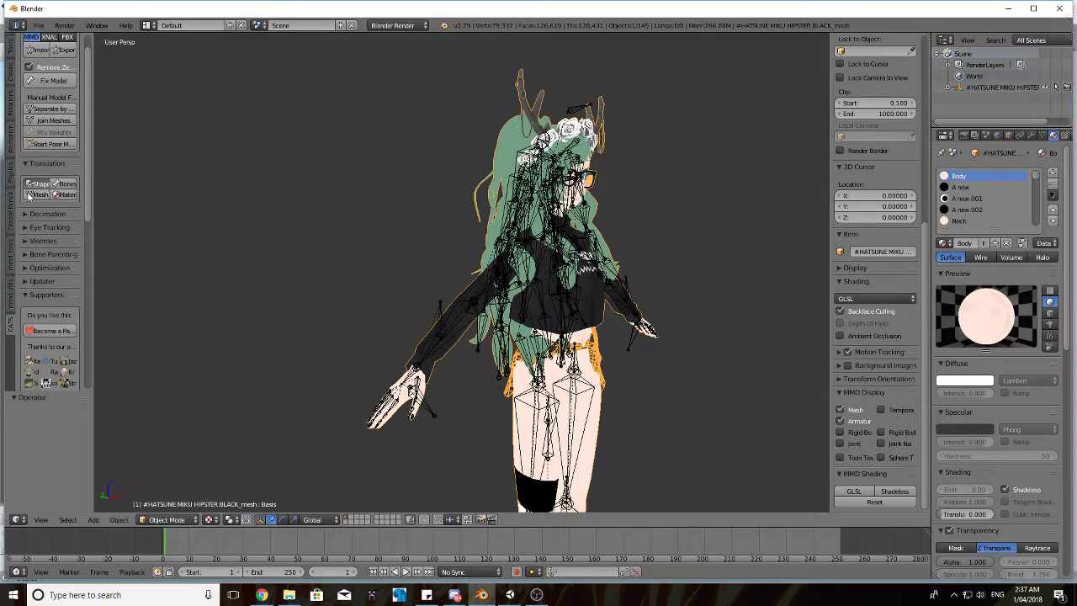
click(65, 195)
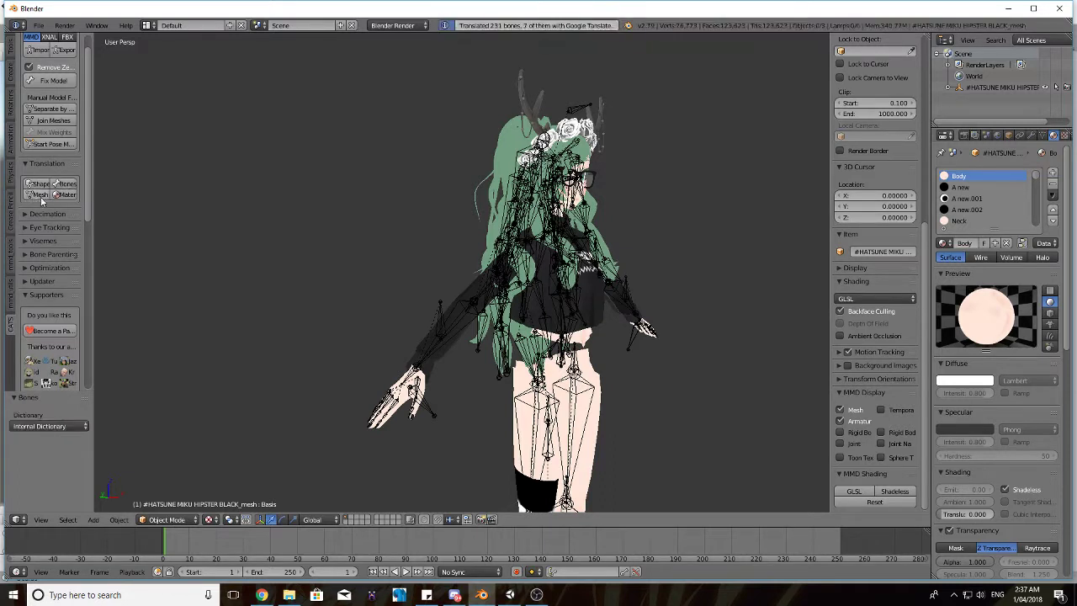
click(68, 194)
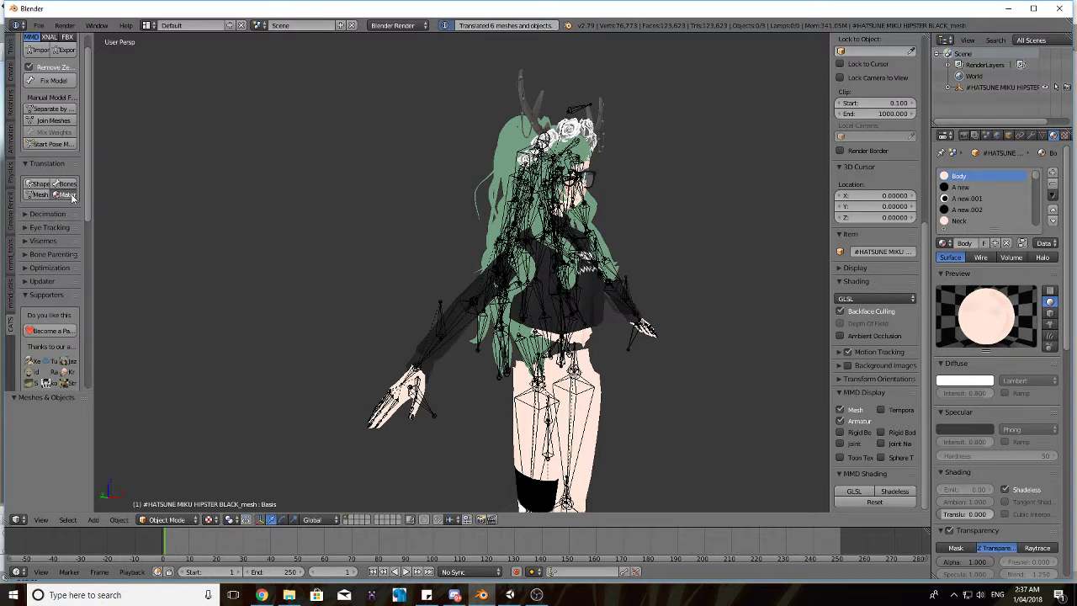
click(72, 195)
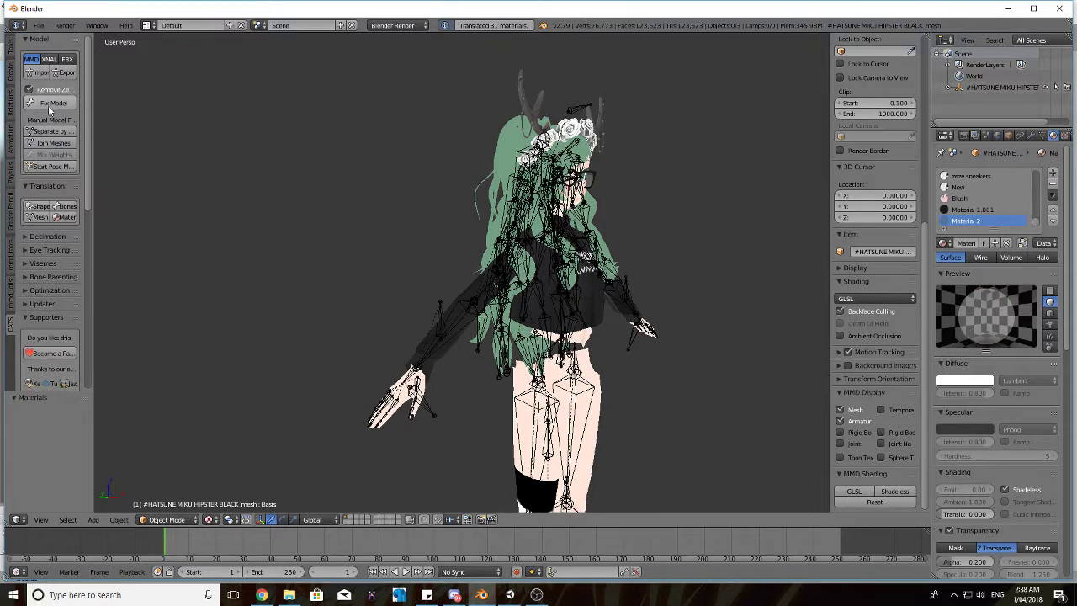
click(48, 104)
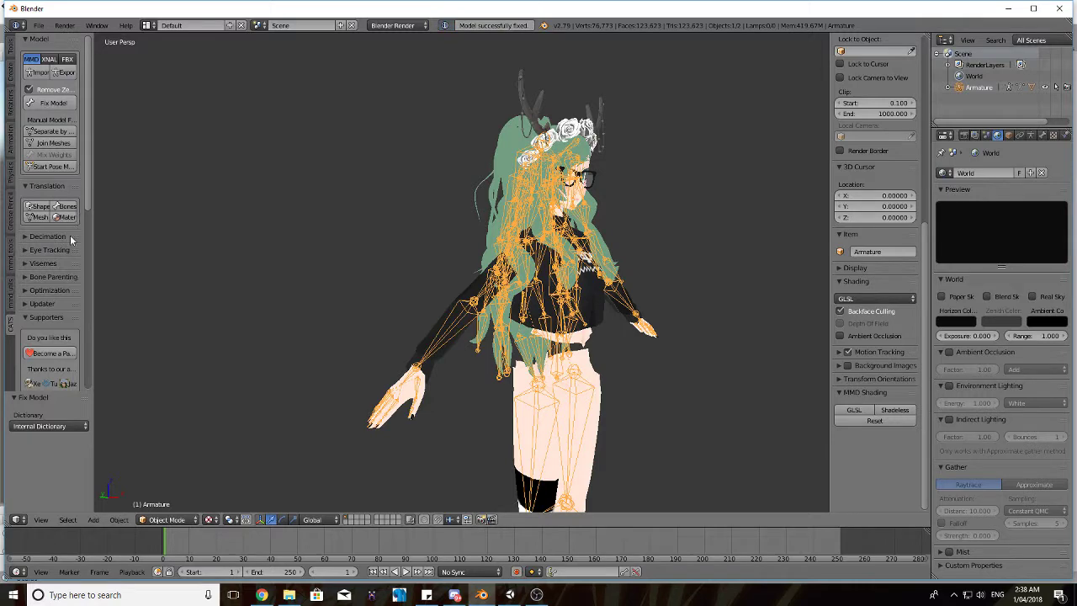
- Create eye tracking on the Body mesh with the Head, Eye_L and Eye_R bones and the Wink 2 blink shapes
click(46, 250)
scroll(51, 253, down, 4)
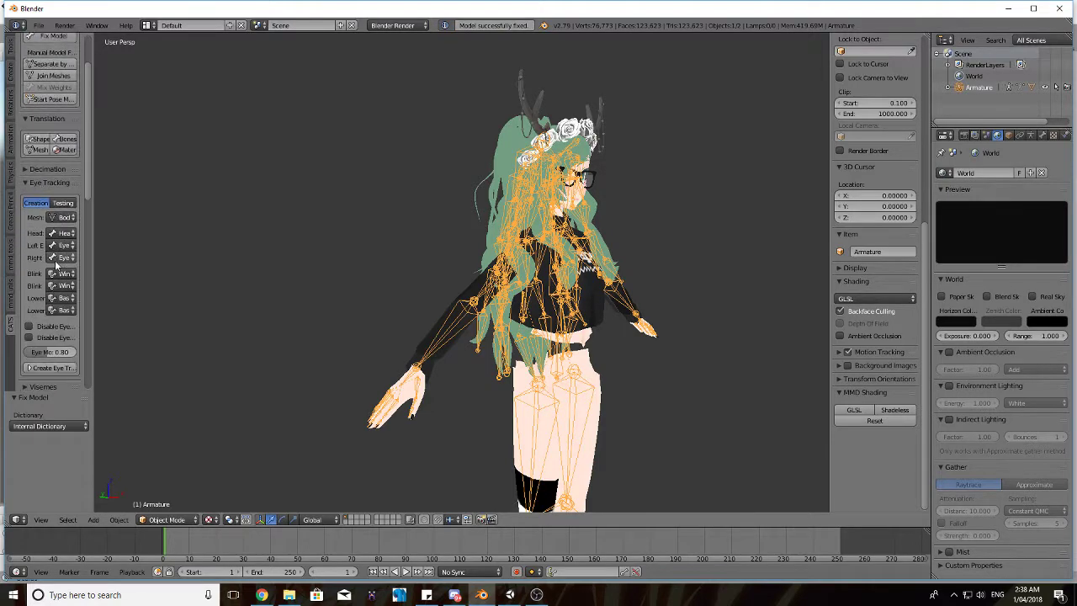
drag(88, 288, 172, 286)
scroll(121, 270, down, 1)
scroll(118, 277, down, 1)
click(60, 313)
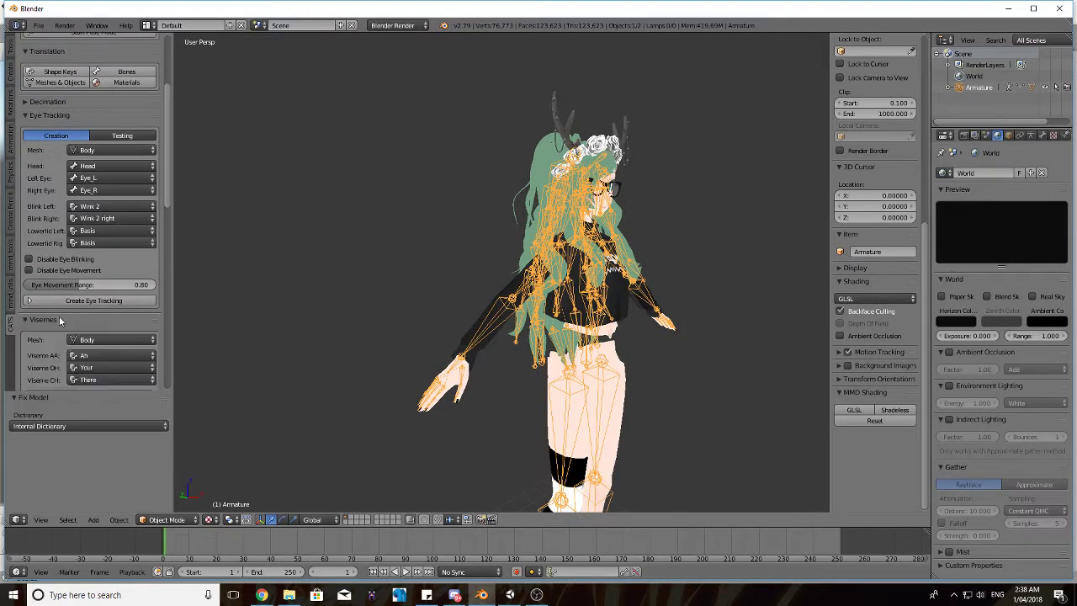
scroll(59, 315, down, 2)
click(76, 367)
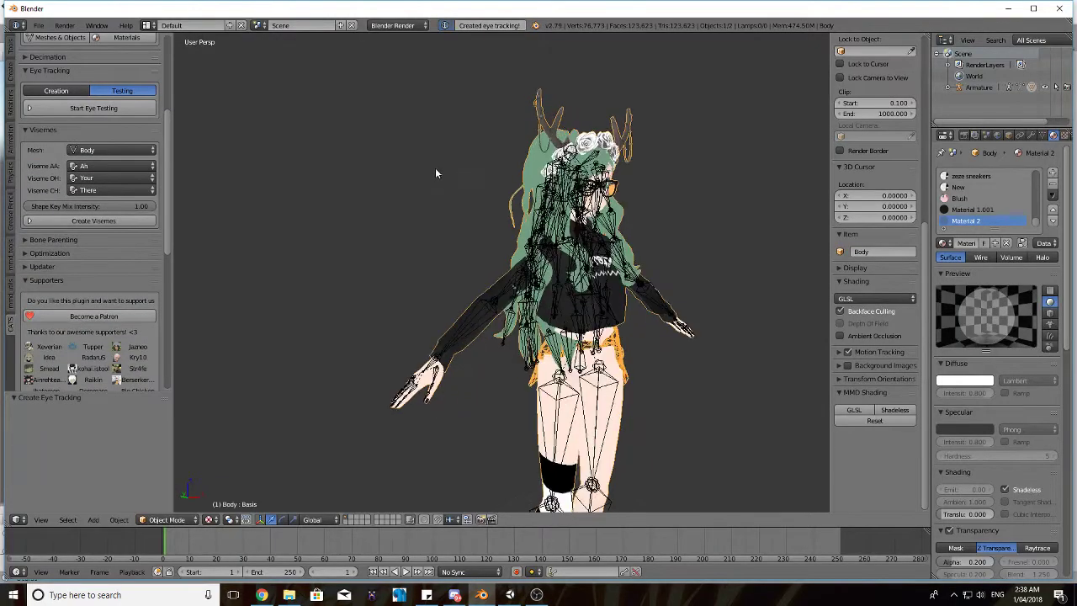
- Test the eye tracking by rotating the eyes to -19 up-down and -6 left-right and blinking, and stop the test
middle_drag(435, 168, 394, 171)
scroll(395, 172, up, 1)
scroll(361, 174, up, 2)
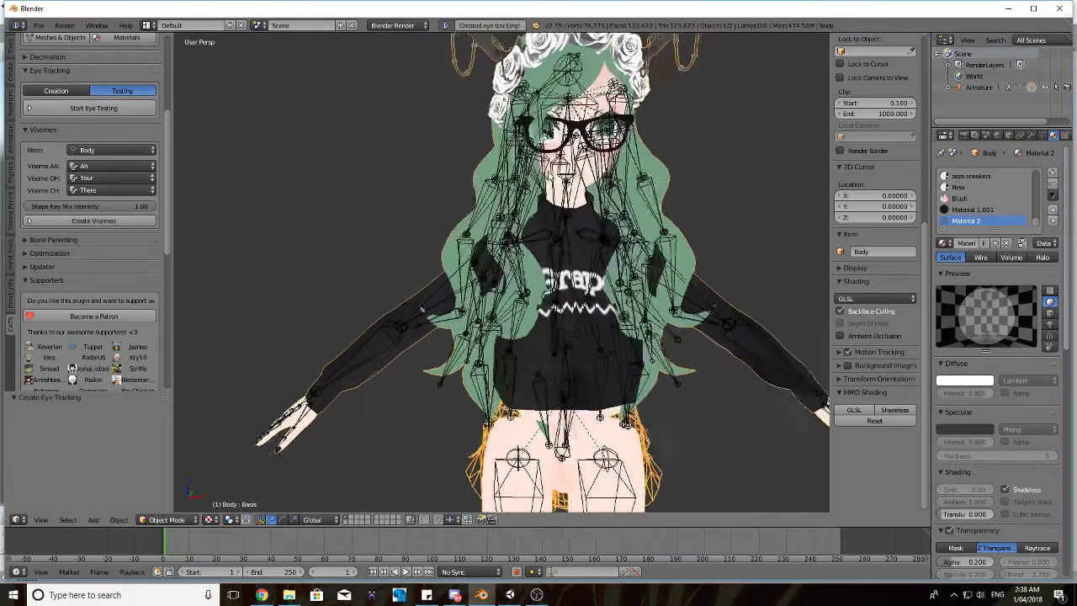
click(100, 112)
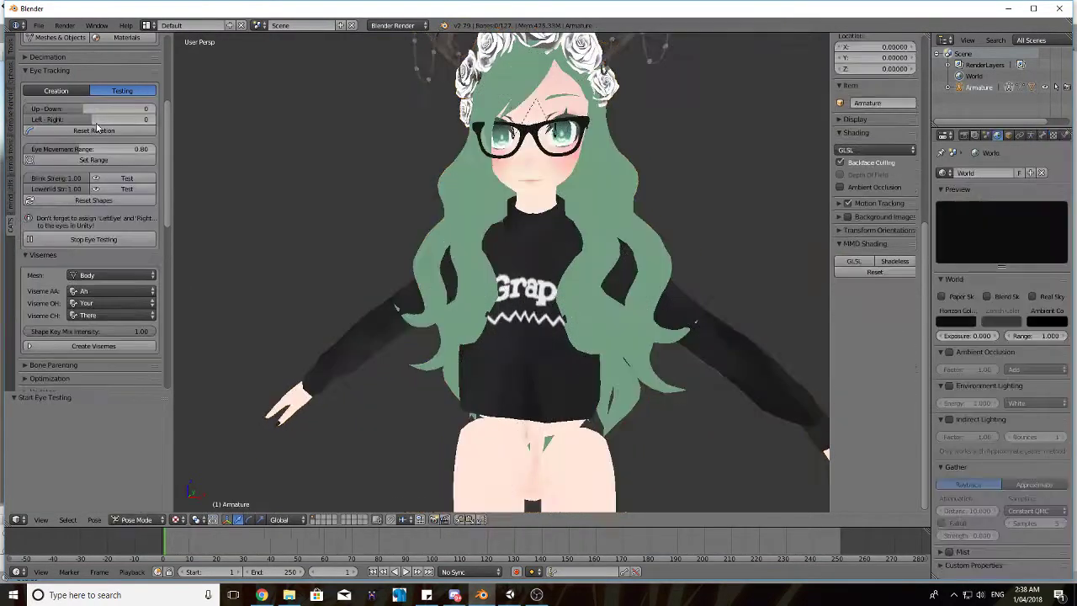
drag(89, 108, 67, 120)
click(123, 178)
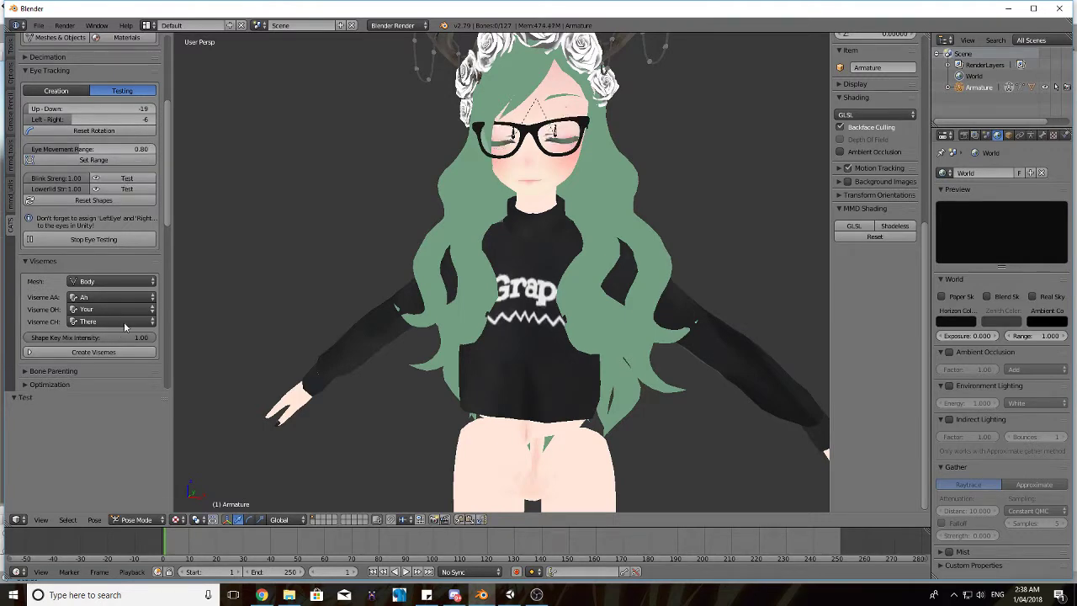
click(98, 240)
scroll(346, 240, down, 5)
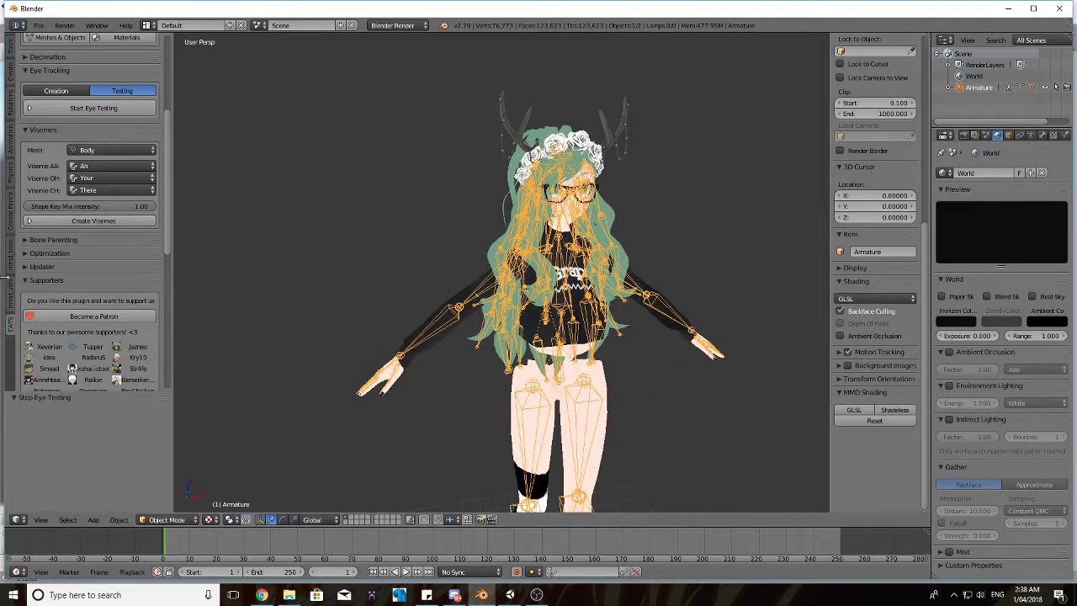
- Configure Half decimation with Save Fingers enabled and a target of 64999 tris
scroll(120, 239, up, 3)
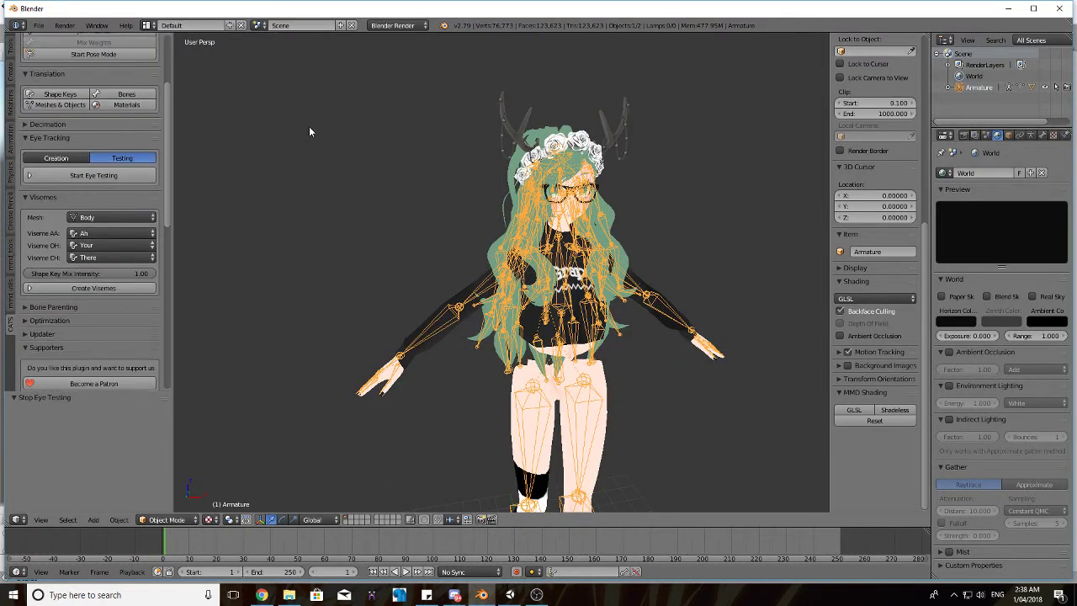
click(38, 138)
click(52, 125)
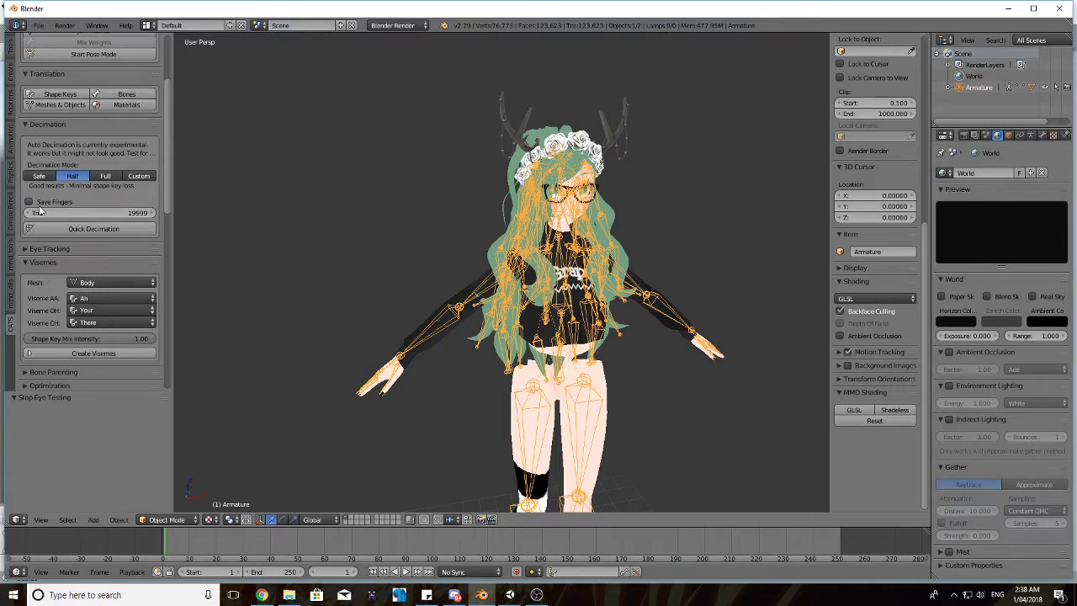
click(28, 202)
click(108, 212)
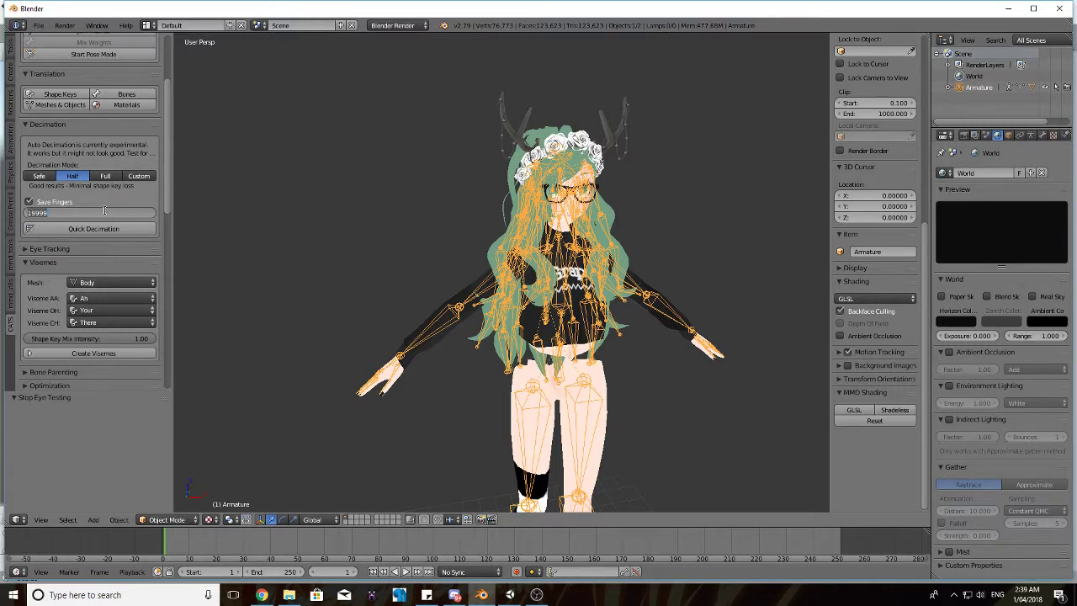
text(64)
key(Return)
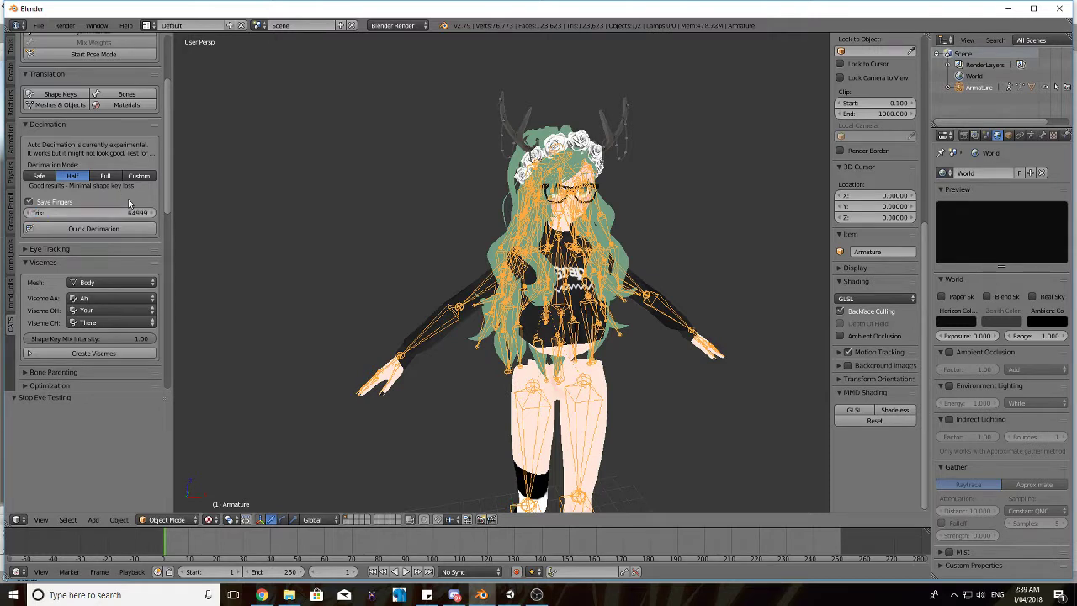
- Run Quick Decimation on the model and inspect the head, hair and body from several angles
click(107, 229)
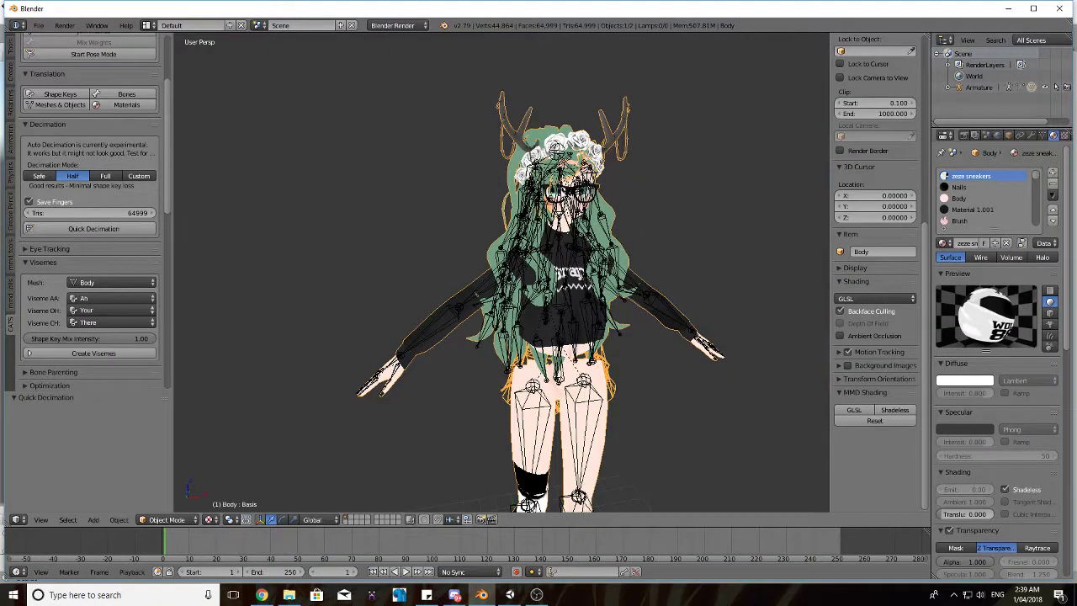
middle_drag(604, 187, 537, 204)
scroll(605, 183, up, 4)
middle_drag(631, 77, 663, 74)
scroll(587, 137, up, 1)
middle_drag(587, 195, 362, 244)
scroll(486, 301, down, 8)
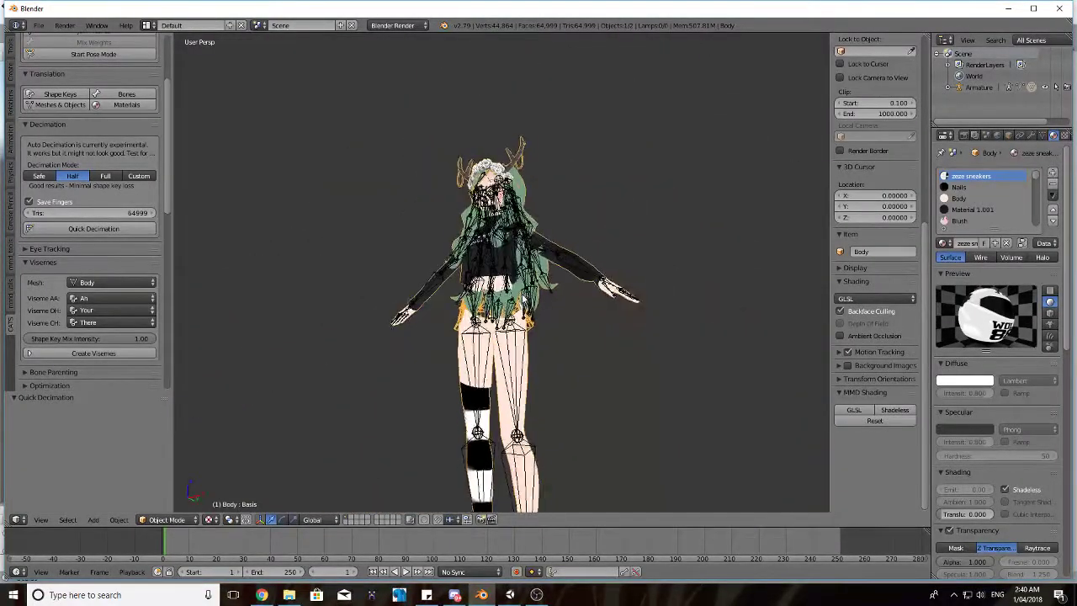
middle_drag(639, 313, 521, 270)
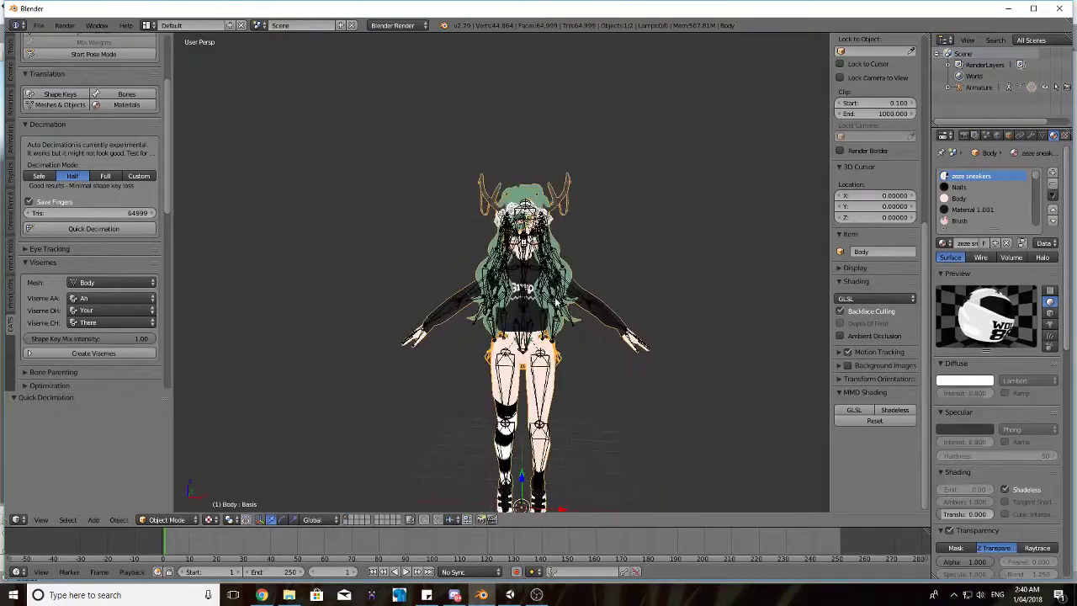
scroll(539, 223, up, 6)
middle_drag(539, 223, 569, 293)
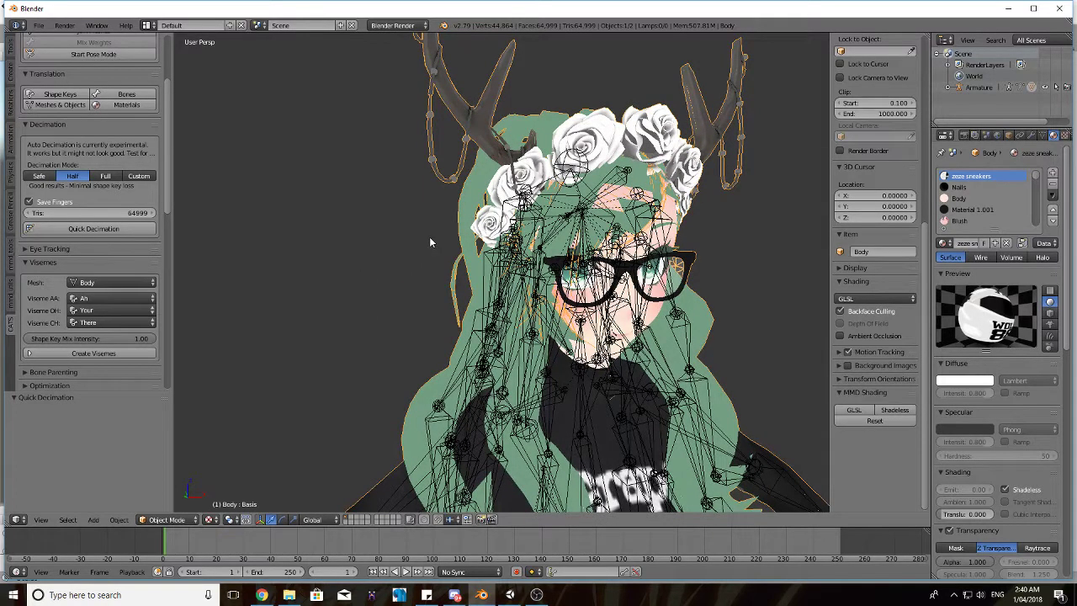
- Undo the quick decimation of the model
key(ctrl+z)
scroll(586, 282, down, 2)
scroll(505, 383, down, 1)
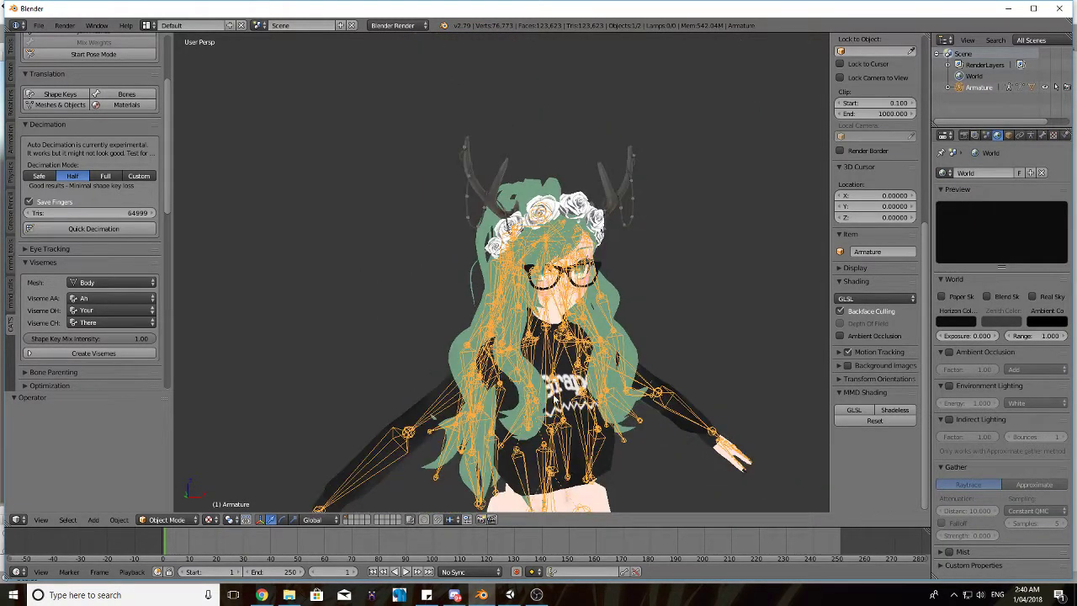
- Select the avatar's Body mesh and split it into individual meshes with Separate by Materials
scroll(597, 313, up, 4)
right_click(654, 175)
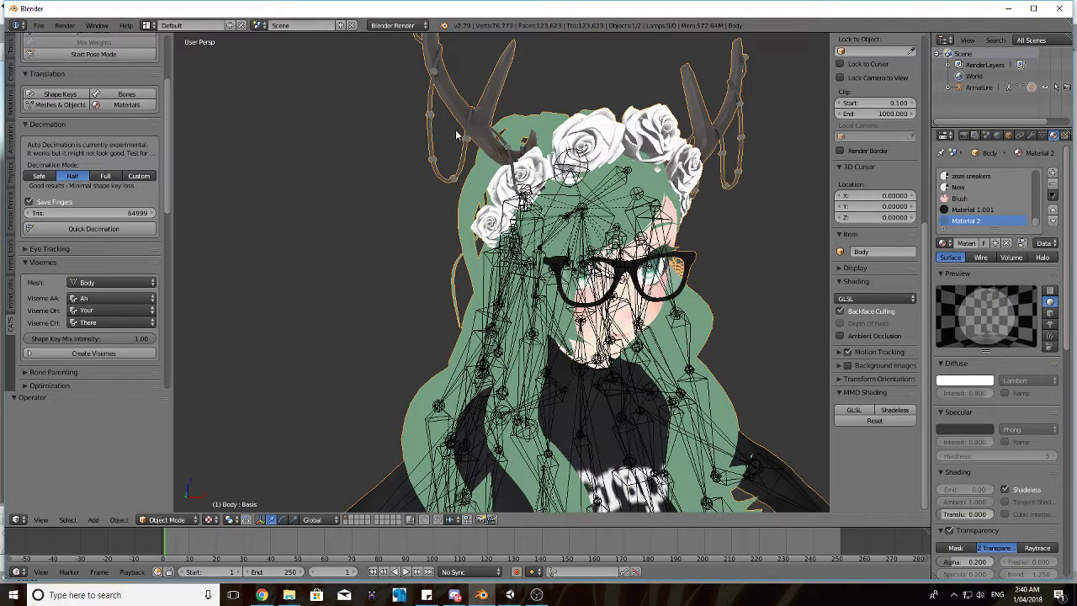
scroll(449, 187, down, 2)
scroll(450, 188, up, 4)
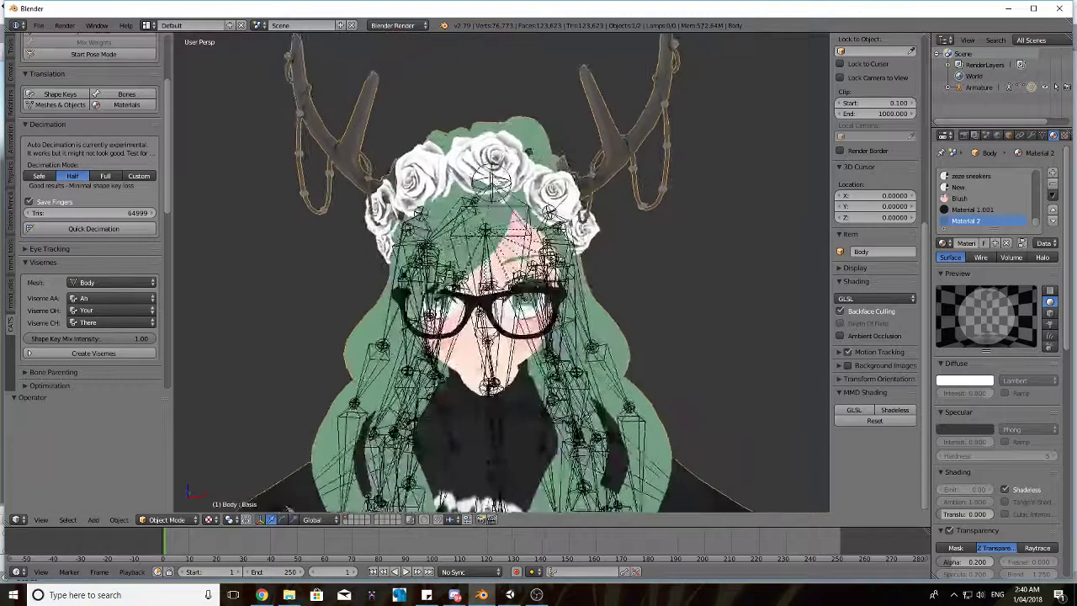
middle_drag(450, 187, 515, 244)
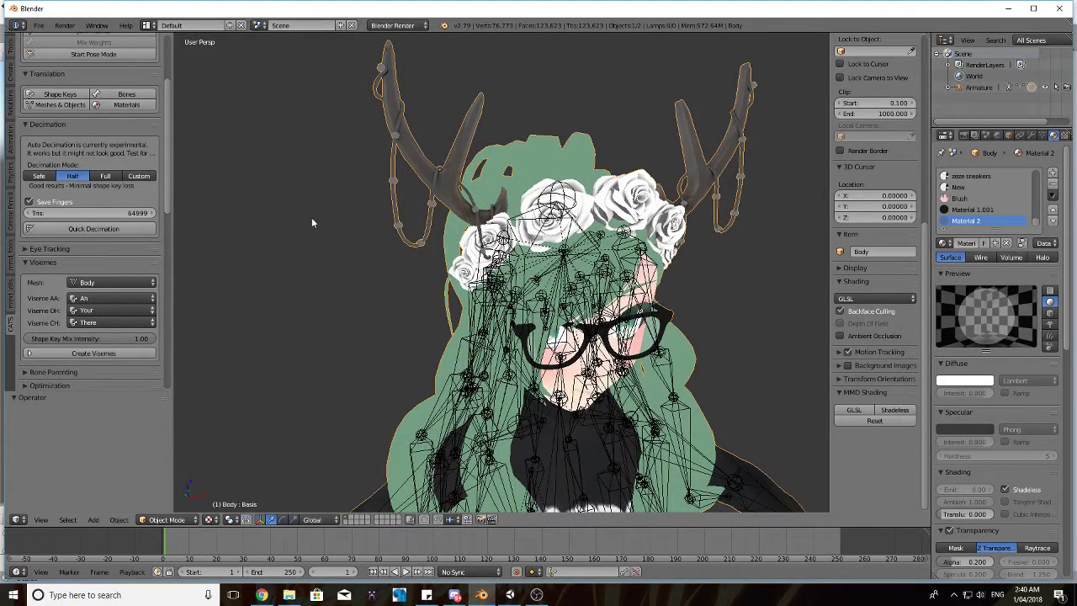
scroll(117, 157, up, 4)
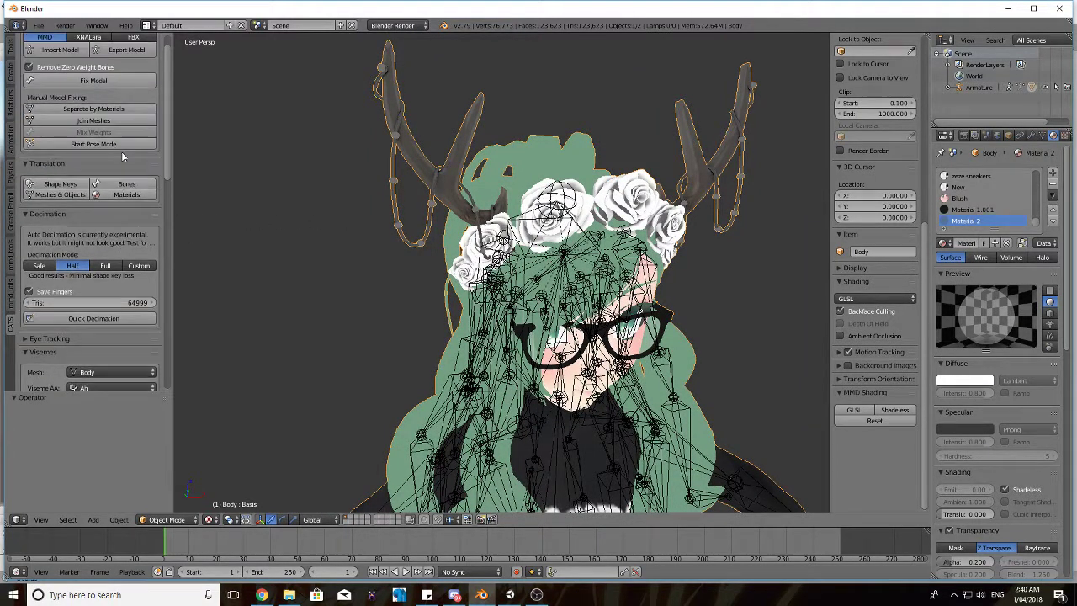
click(108, 109)
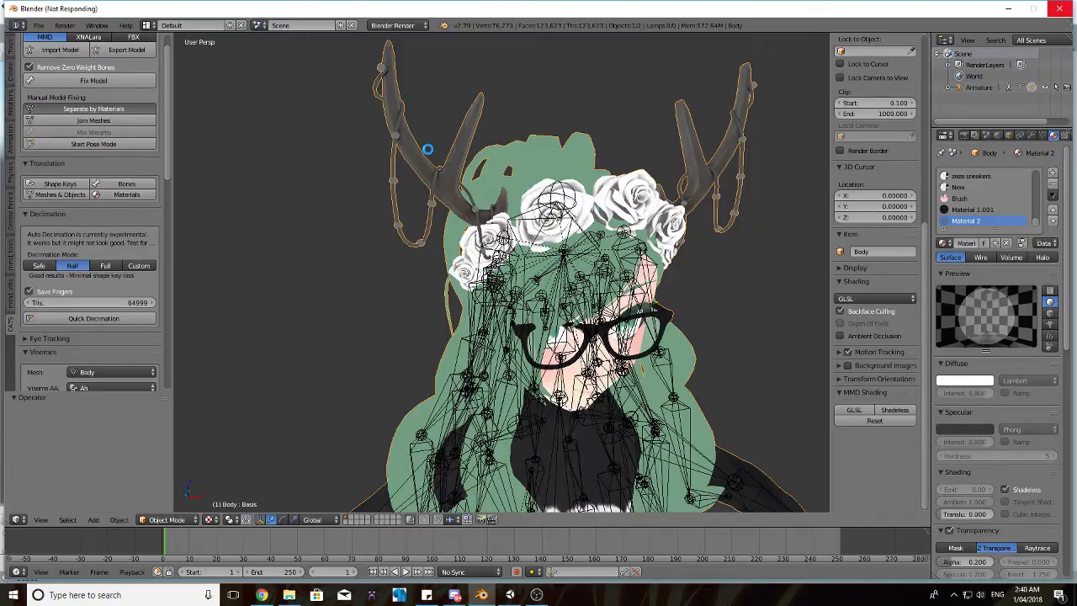
- Select the black sweater and back hair meshes one at a time to check the material separation
scroll(376, 220, down, 5)
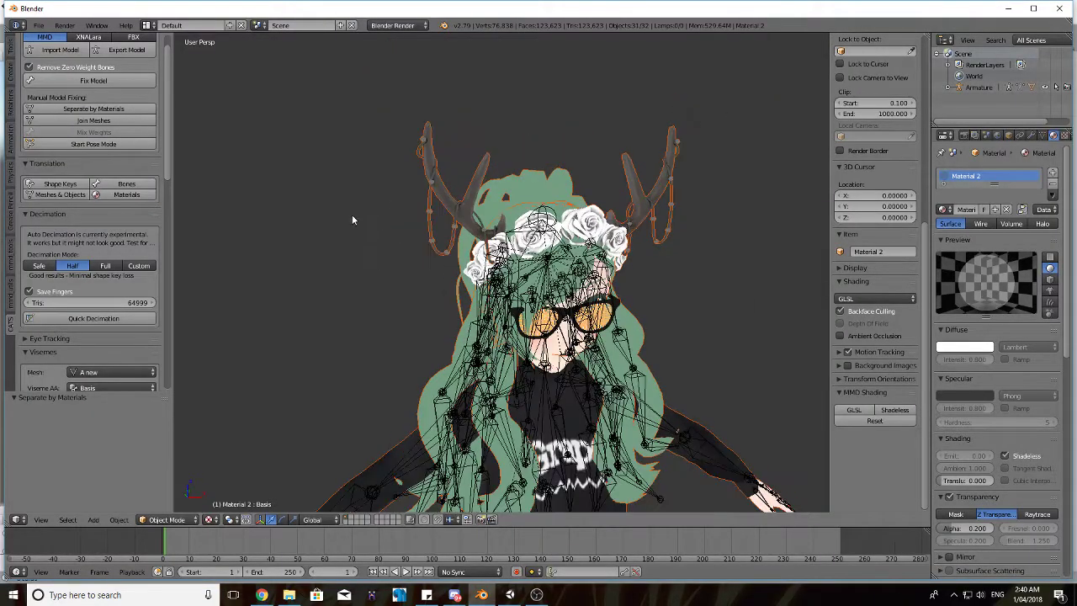
right_click(518, 401)
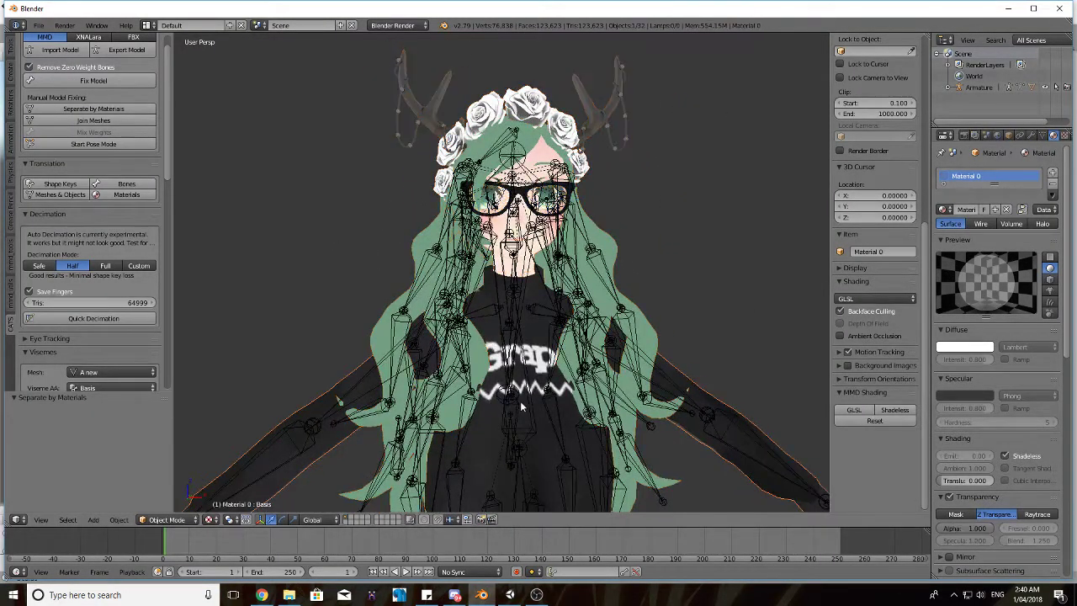
scroll(498, 307, down, 2)
scroll(510, 301, up, 4)
right_click(402, 226)
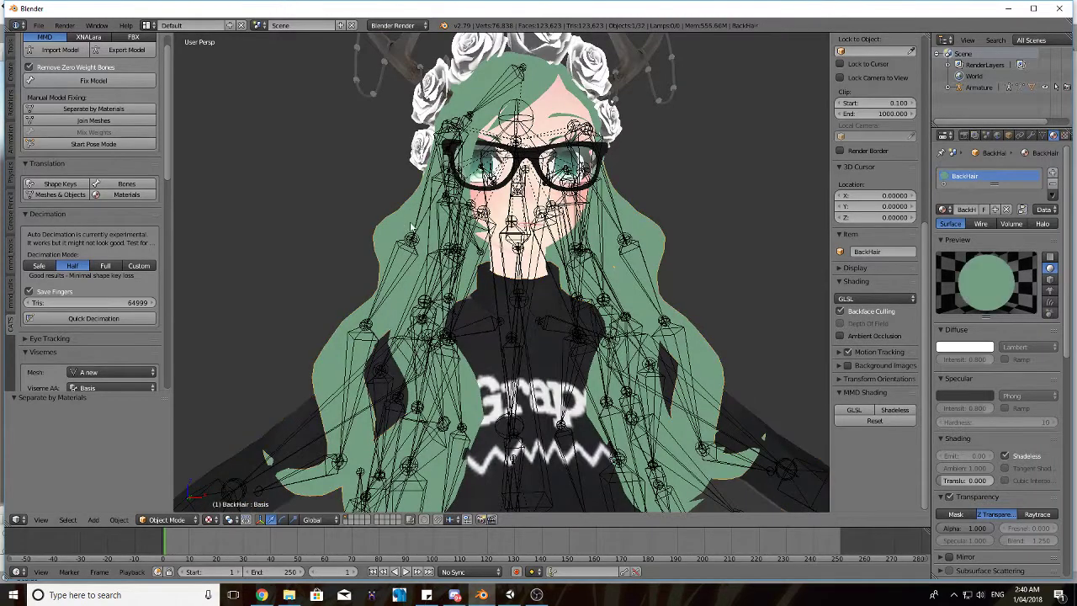
- Try moving the separated shorts mesh away from the body and undo the move
scroll(408, 227, down, 8)
right_drag(506, 357, 592, 371)
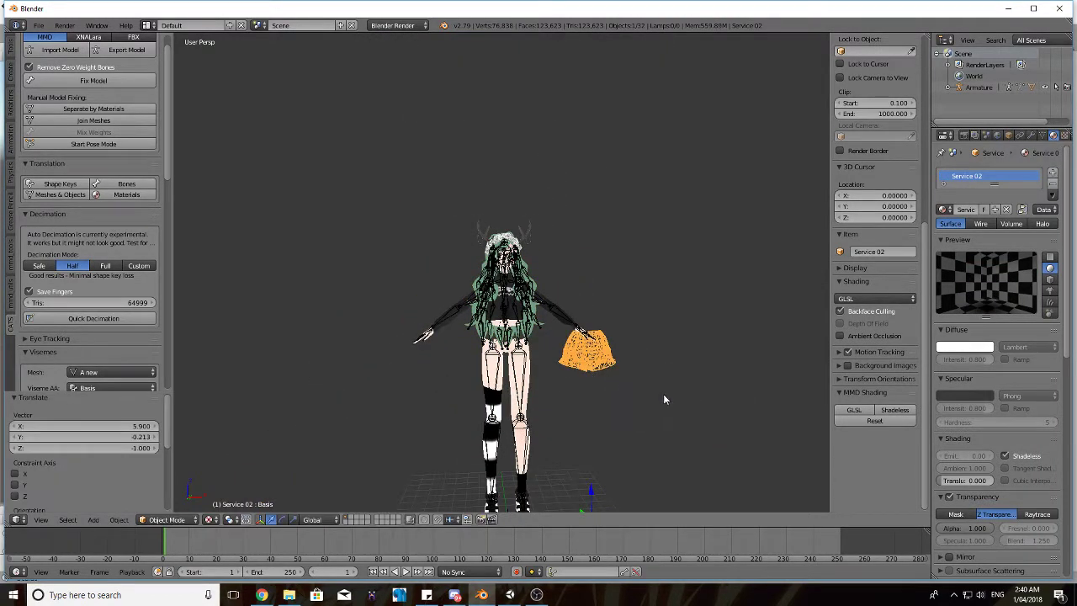
key(ctrl+z)
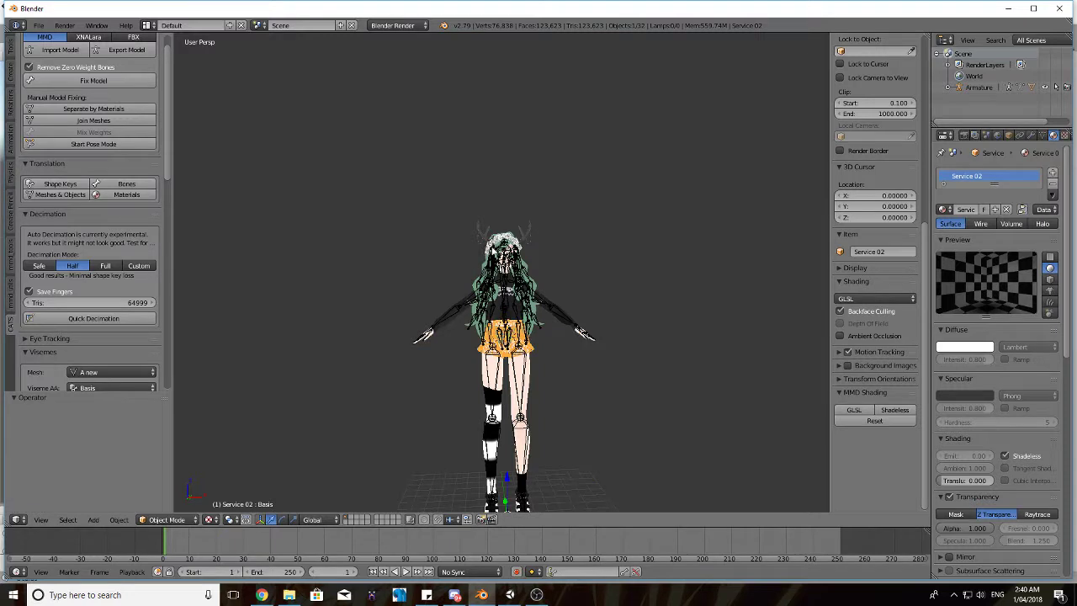
- Select the bangs, sweater and flower crown meshes in turn, try shifting the sweater and crown along X, and undo both moves
right_click(505, 252)
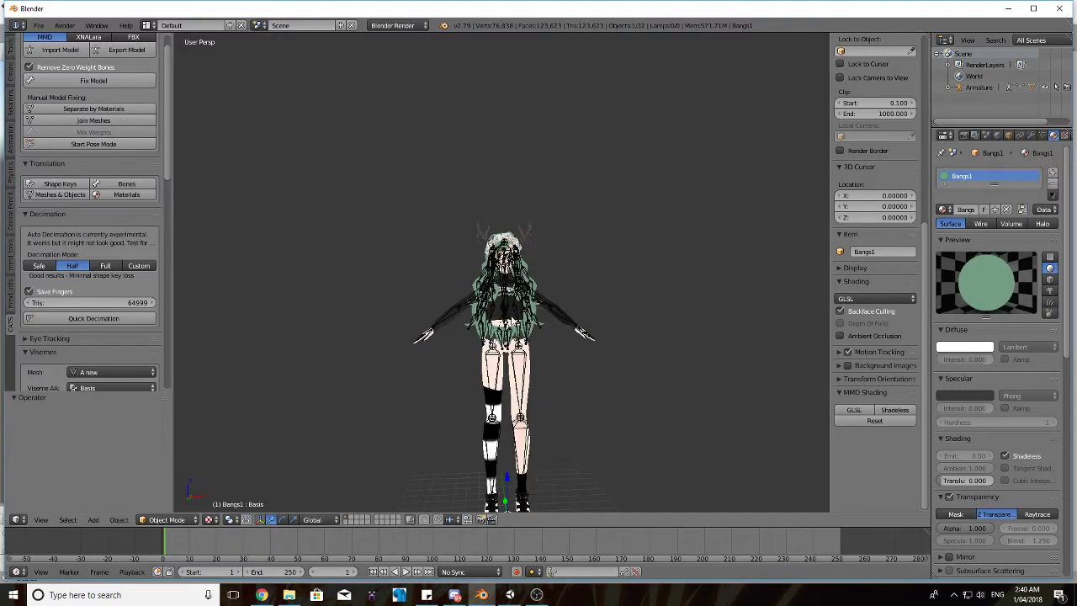
right_click(514, 313)
scroll(567, 452, down, 2)
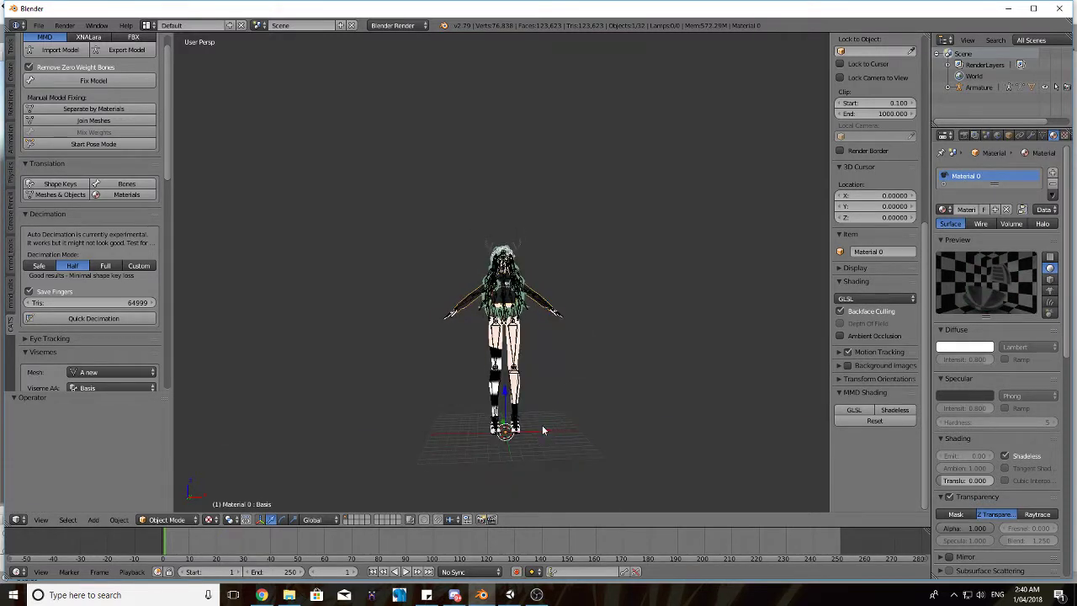
drag(542, 426, 551, 422)
key(ctrl+z)
scroll(525, 243, up, 1)
right_click(507, 285)
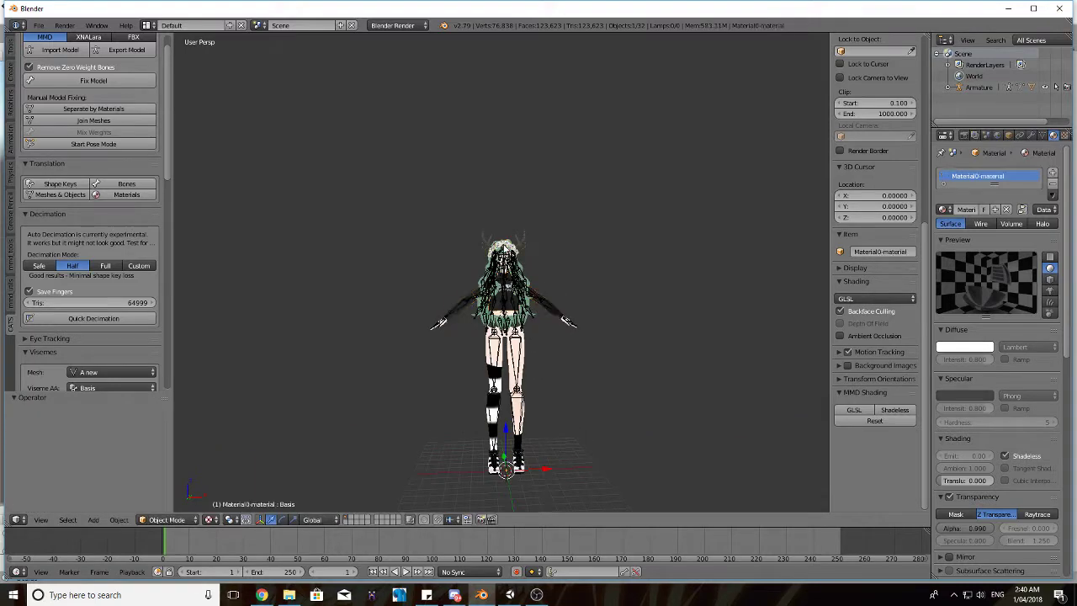
drag(547, 468, 524, 470)
key(ctrl+z)
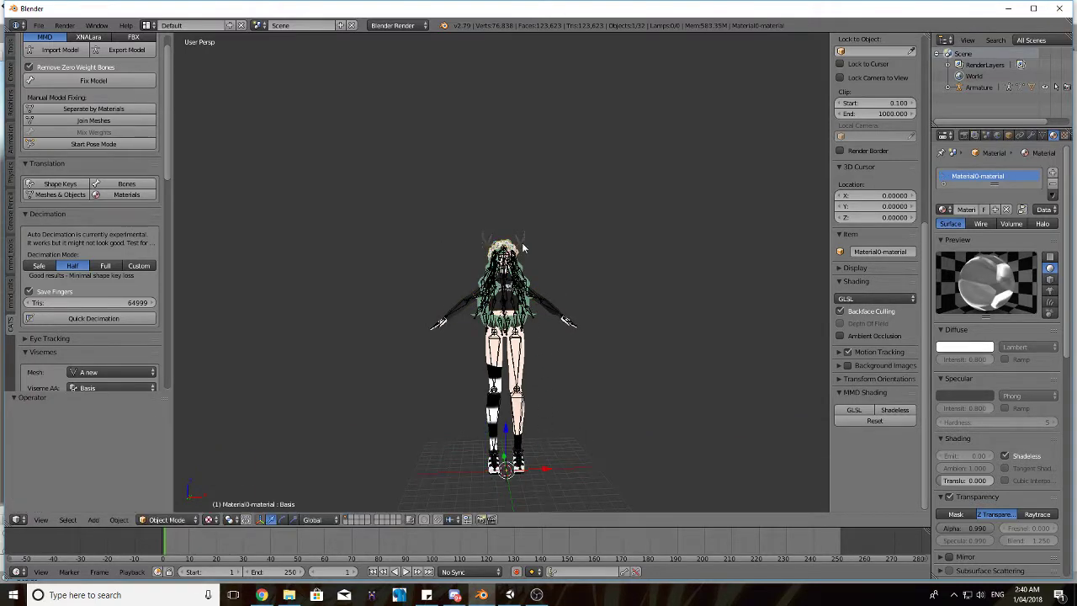
- Examine the separated model's head, hair and upper body from several angles and distances
scroll(523, 247, up, 4)
scroll(766, 505, down, 3)
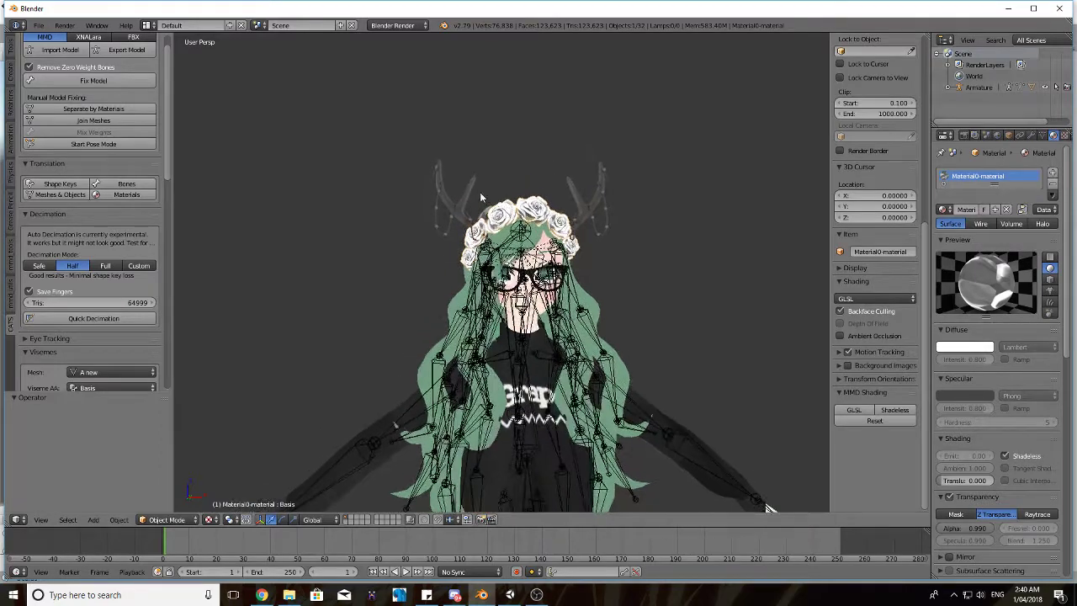
scroll(71, 100, up, 1)
scroll(437, 215, up, 2)
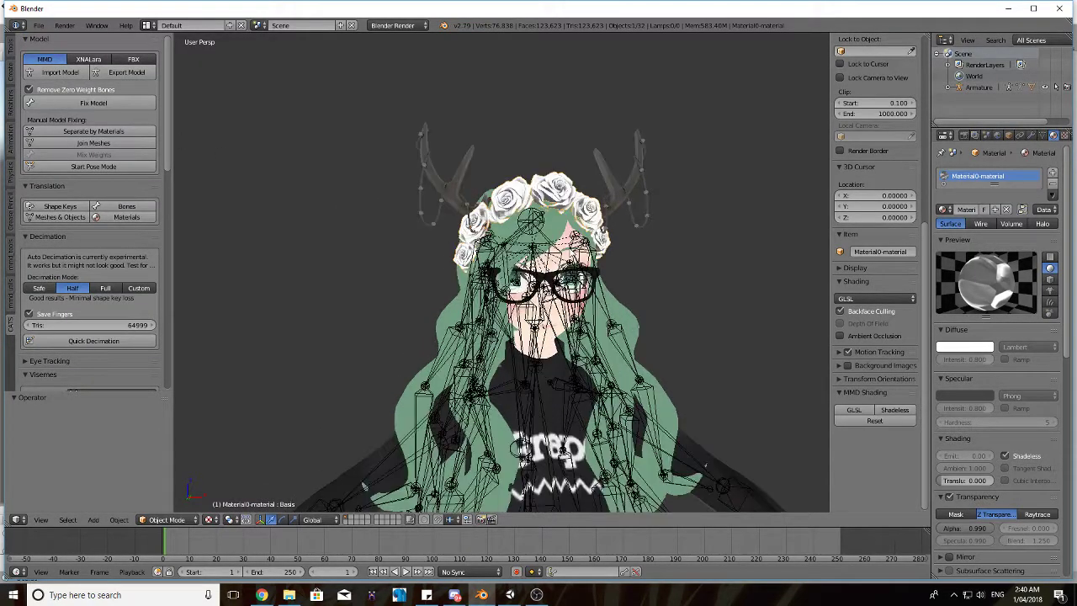
middle_drag(331, 335, 312, 337)
scroll(478, 284, up, 6)
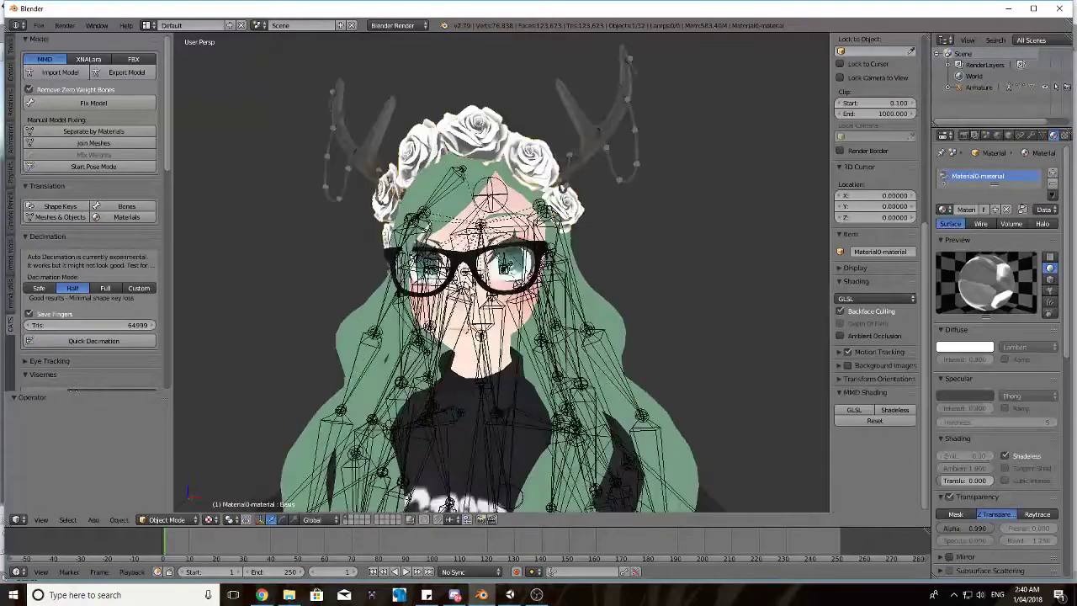
scroll(478, 284, down, 9)
middle_drag(308, 375, 373, 359)
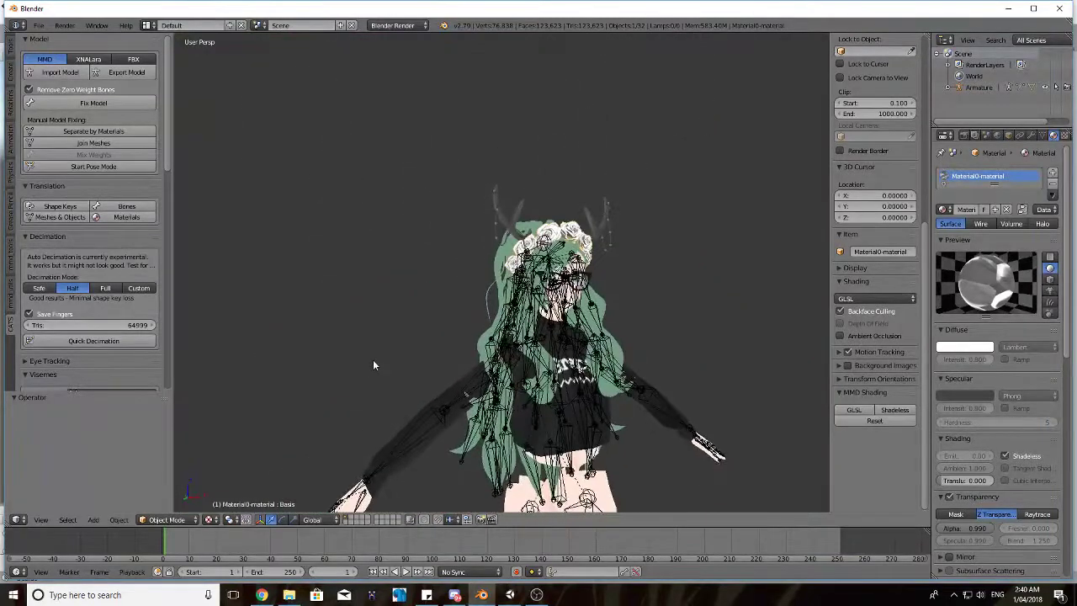
scroll(479, 356, up, 1)
scroll(498, 386, down, 4)
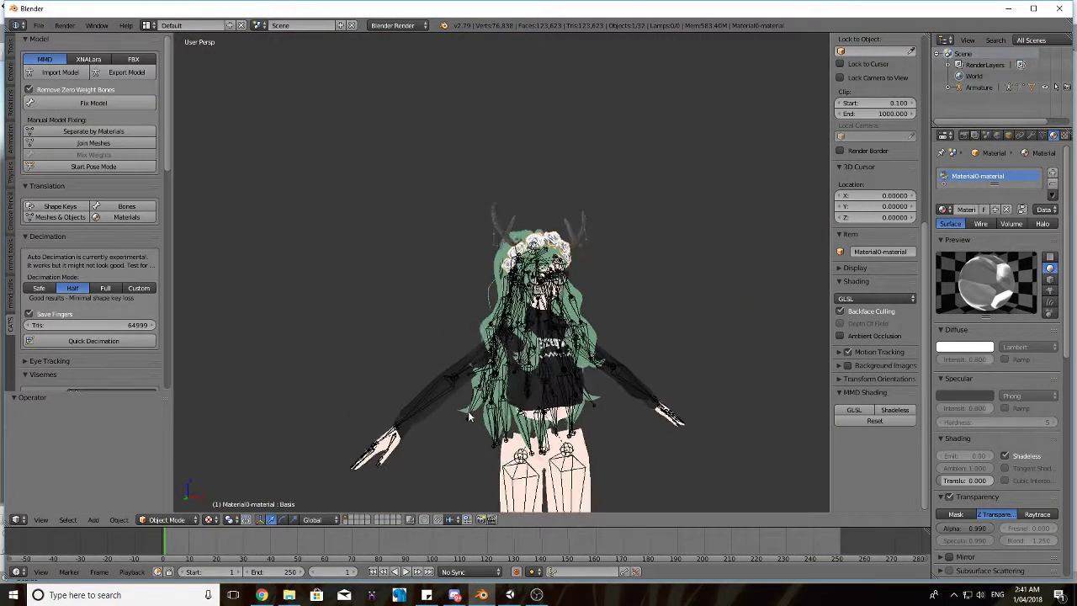
middle_drag(497, 386, 463, 393)
- Add a Decimate modifier to the Body mesh that forms the avatar's skin and legs
right_click(451, 446)
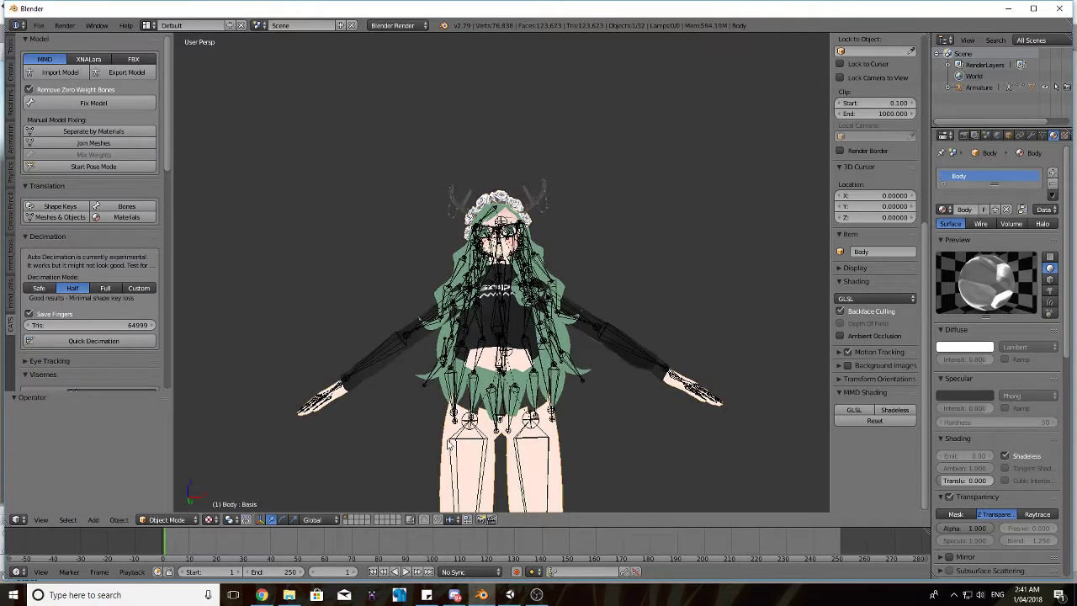
middle_drag(445, 286, 518, 309)
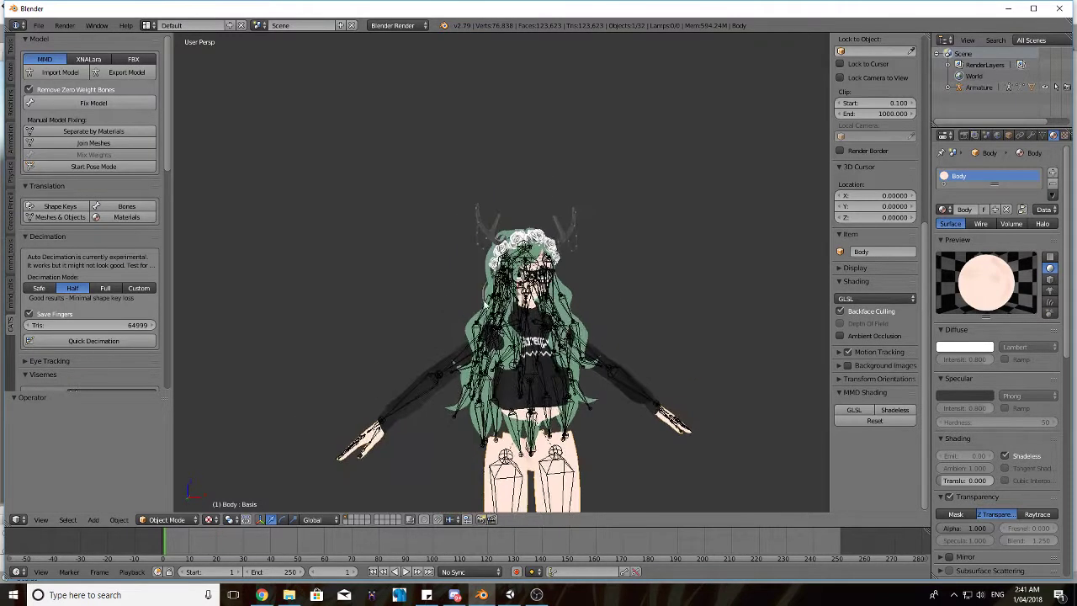
scroll(519, 310, up, 1)
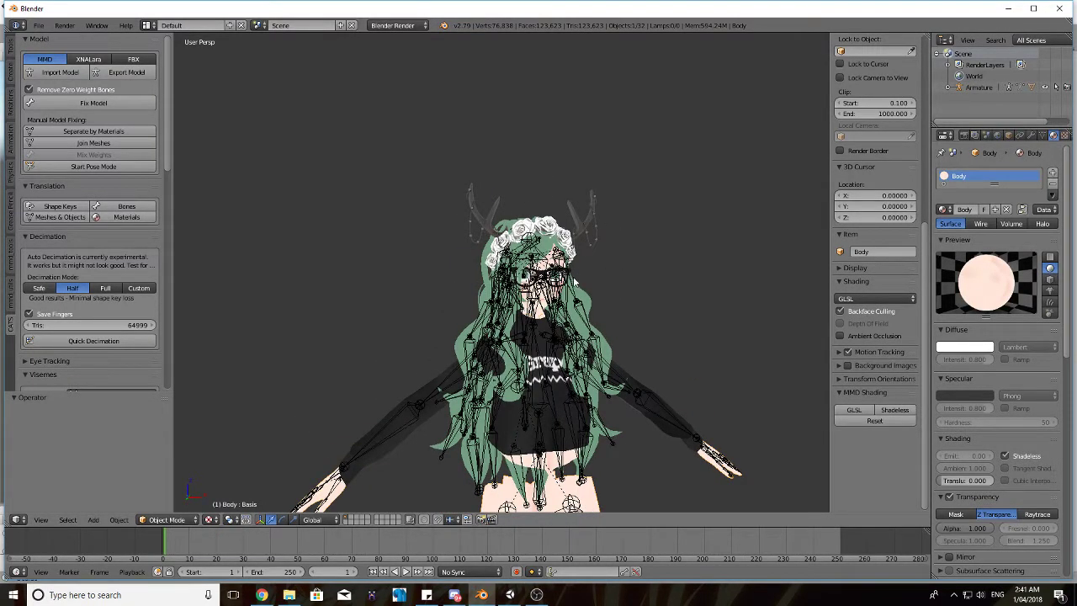
middle_drag(575, 280, 515, 280)
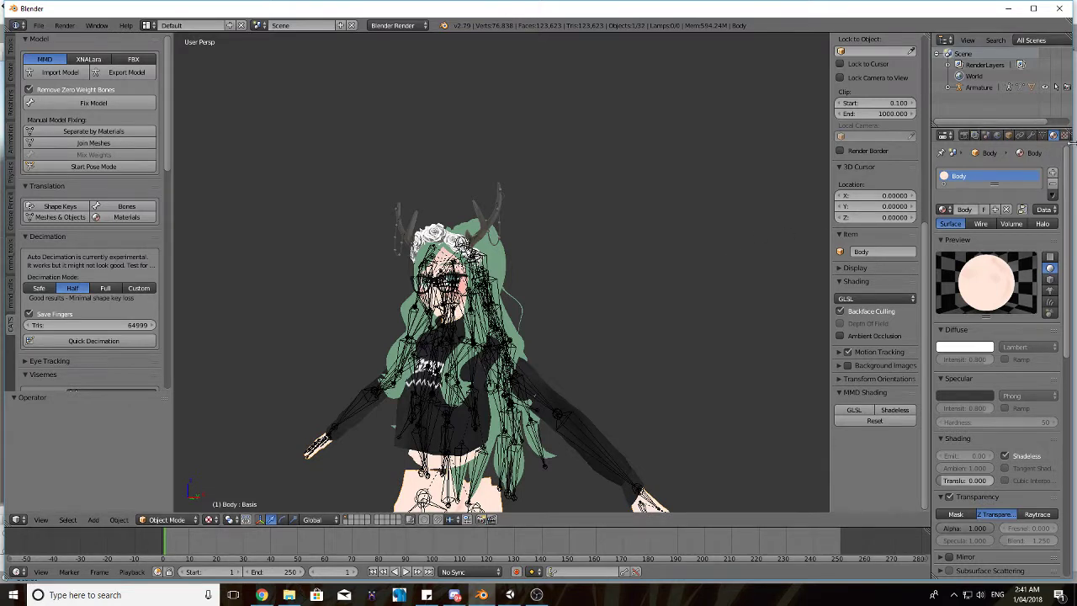
scroll(607, 326, down, 3)
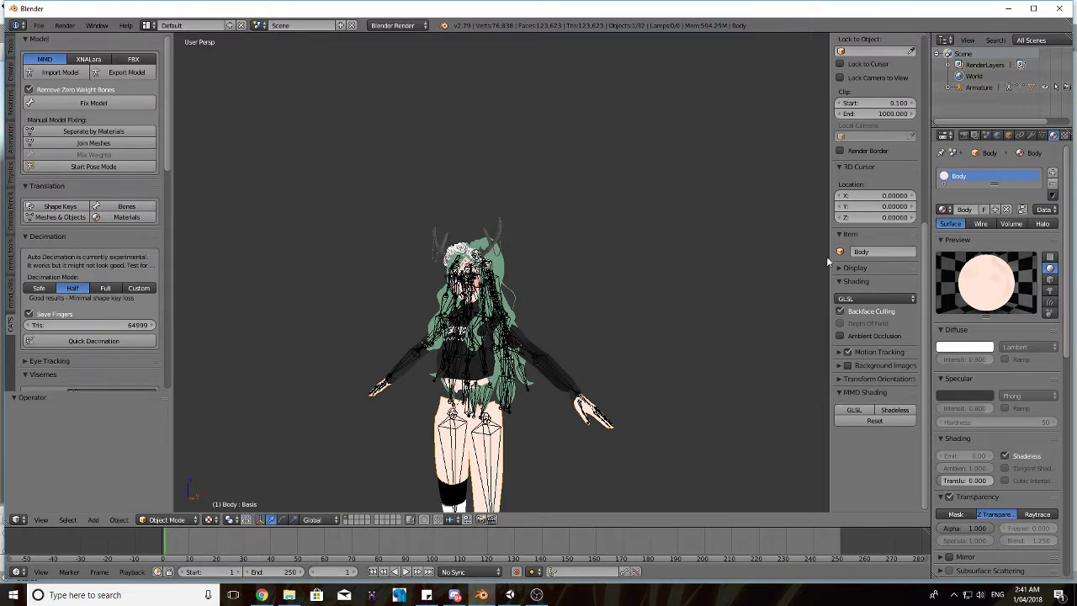
click(1032, 135)
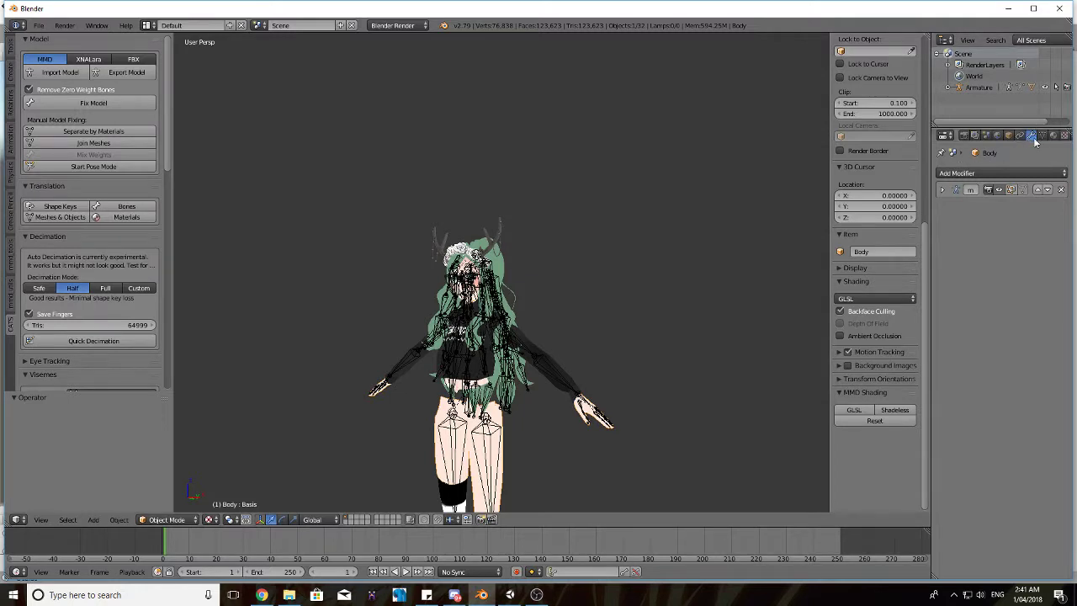
click(956, 174)
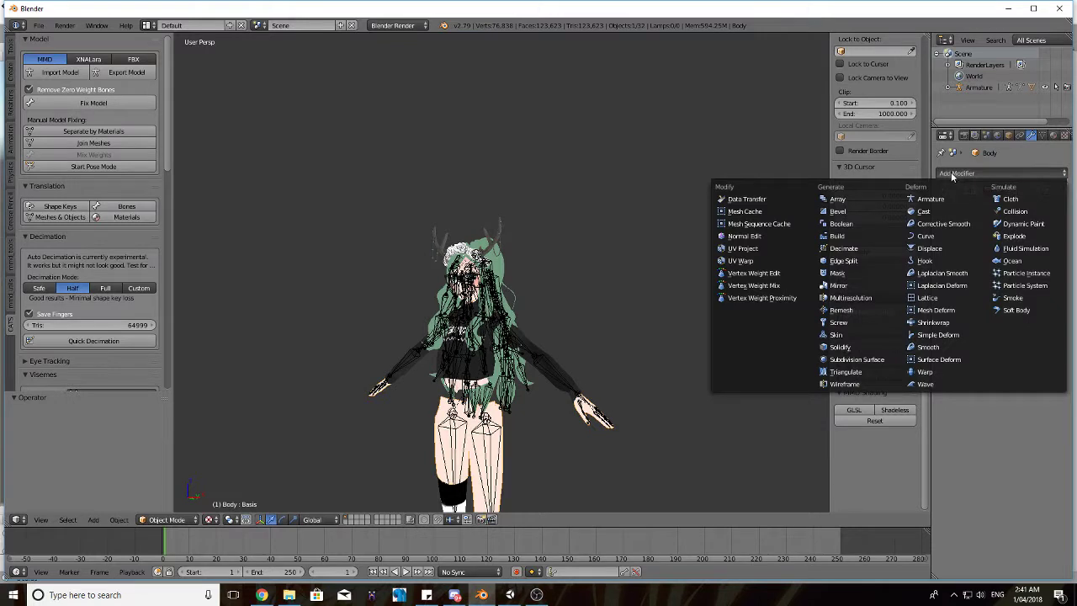
click(844, 249)
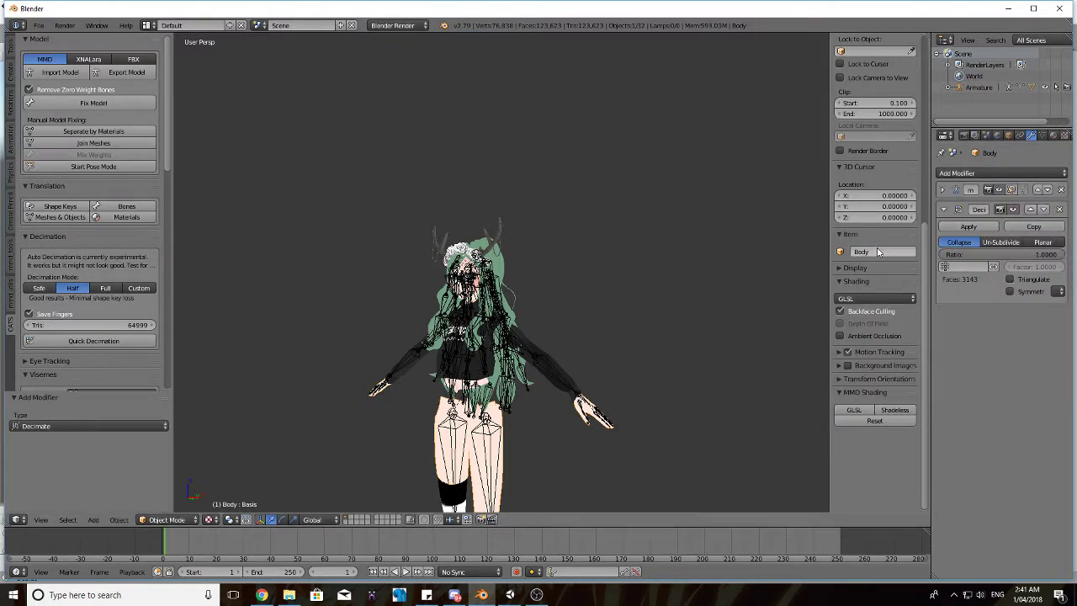
- Set the Body mesh's Decimate ratio to 0.5602 and inspect the reduced mesh from several angles
drag(1059, 255, 1055, 255)
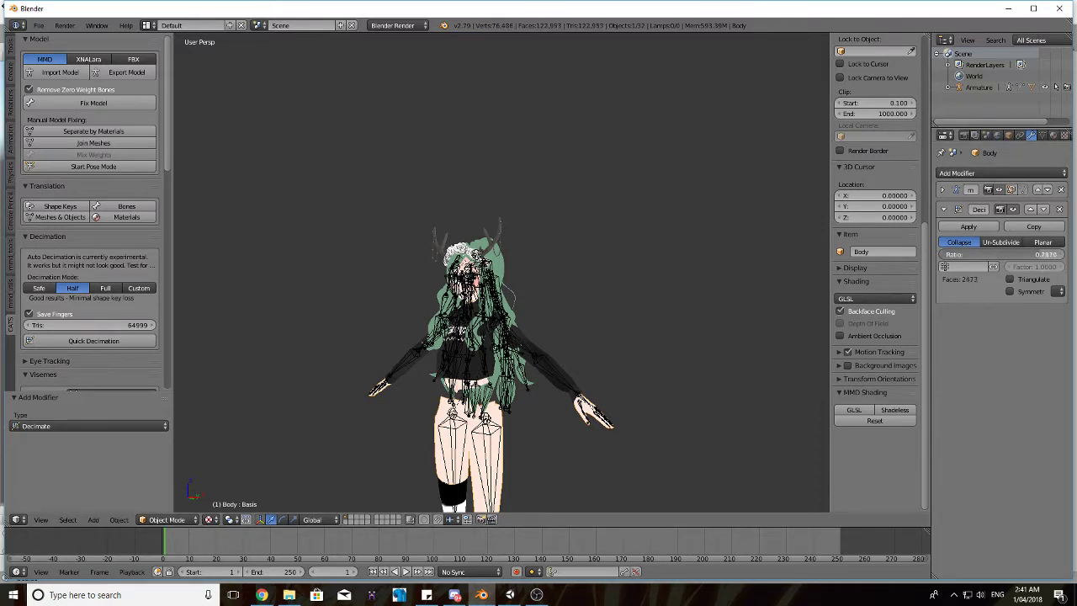
mouse_move(1013, 255)
mouse_down()
mouse_move(1022, 254)
mouse_move(1009, 255)
mouse_up()
middle_drag(589, 324, 741, 345)
middle_drag(492, 357, 370, 354)
scroll(639, 401, down, 4)
middle_drag(640, 401, 610, 431)
scroll(610, 430, up, 5)
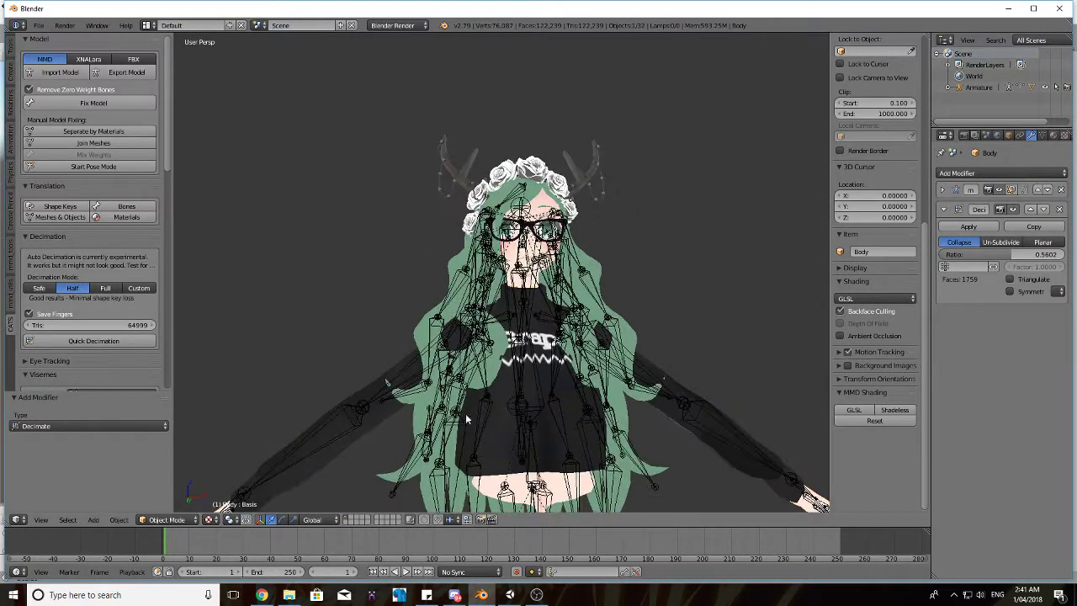
- Add a Decimate modifier to the black sweater mesh, Material 0
right_click(321, 448)
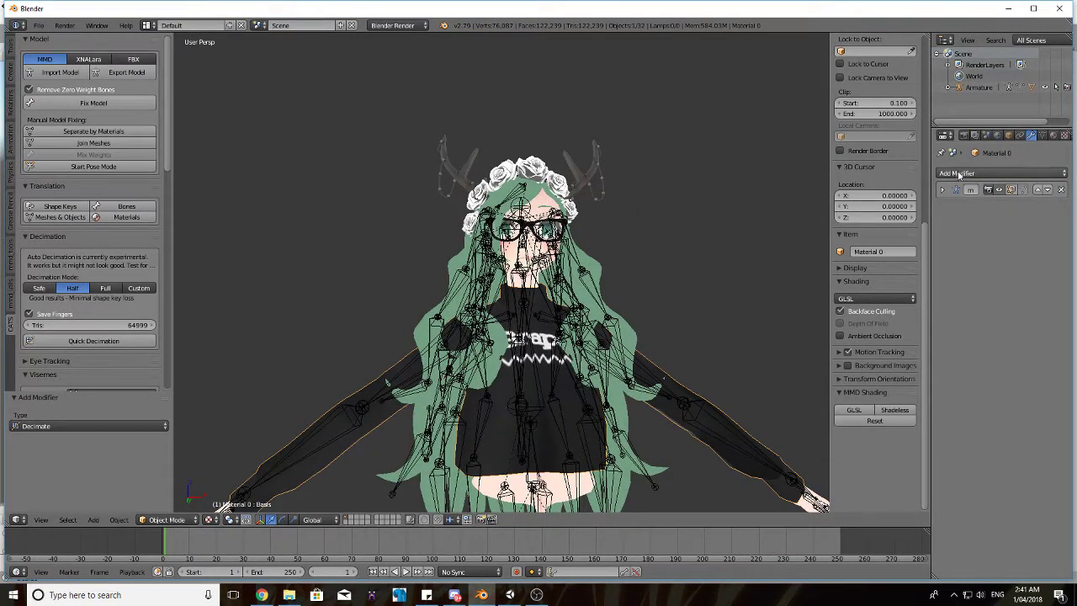
click(980, 173)
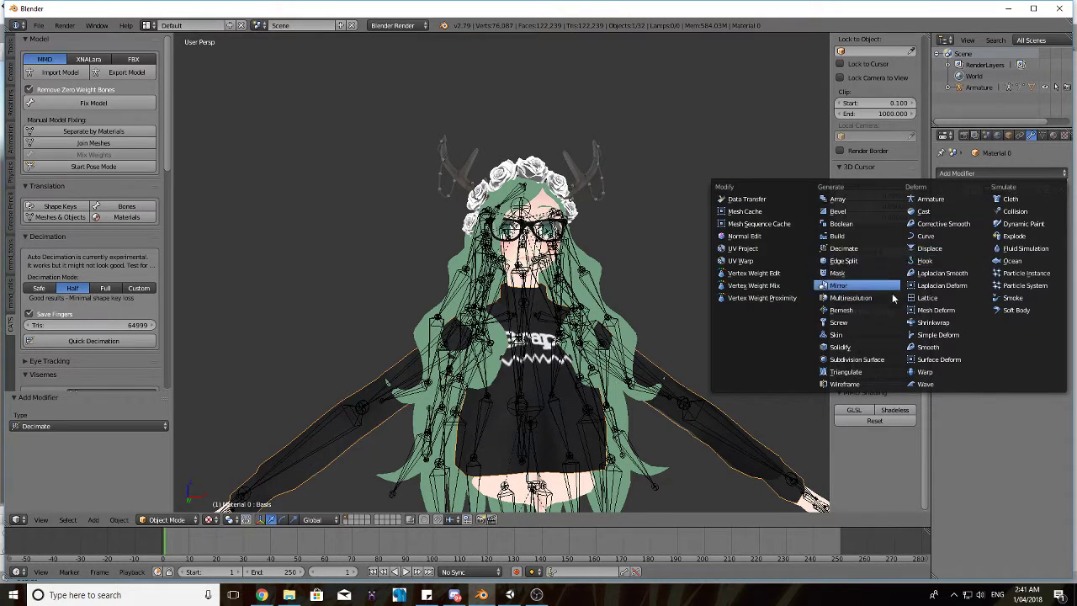
click(845, 249)
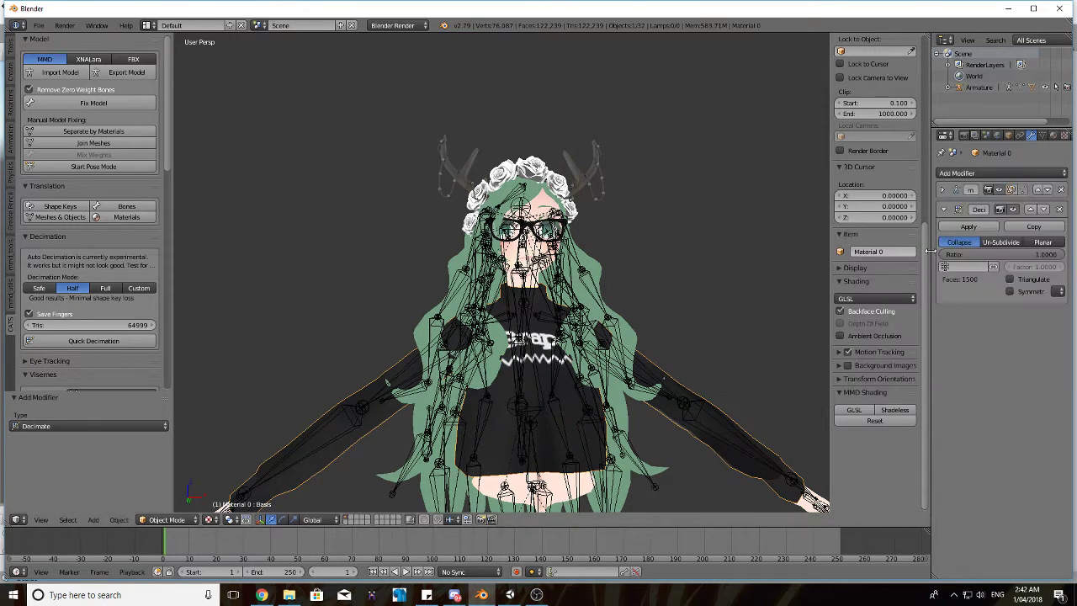
- Set the sweater mesh's Decimate ratio to 0.3009 and check the neckline and sleeves for damage
drag(1057, 257, 978, 256)
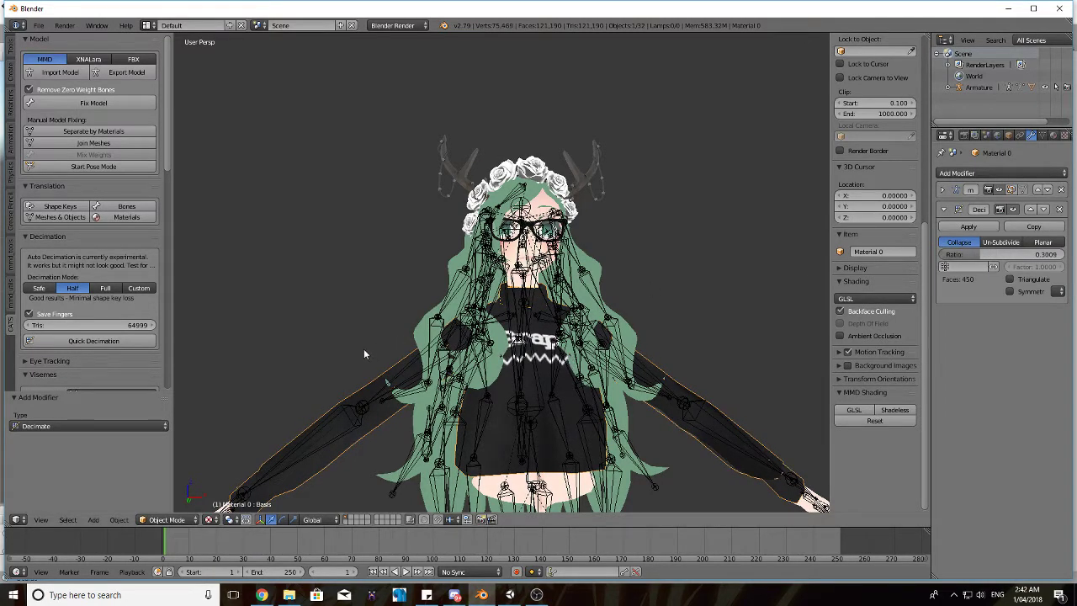
middle_drag(365, 356, 345, 362)
scroll(605, 289, up, 3)
scroll(605, 284, up, 2)
scroll(605, 284, down, 4)
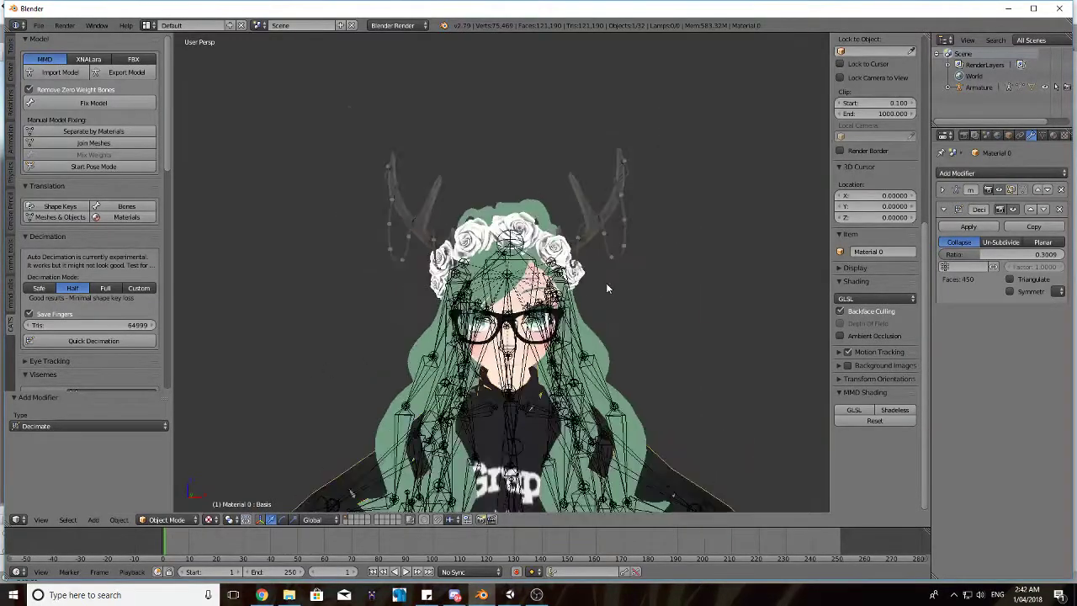
scroll(579, 131, up, 2)
scroll(579, 132, down, 3)
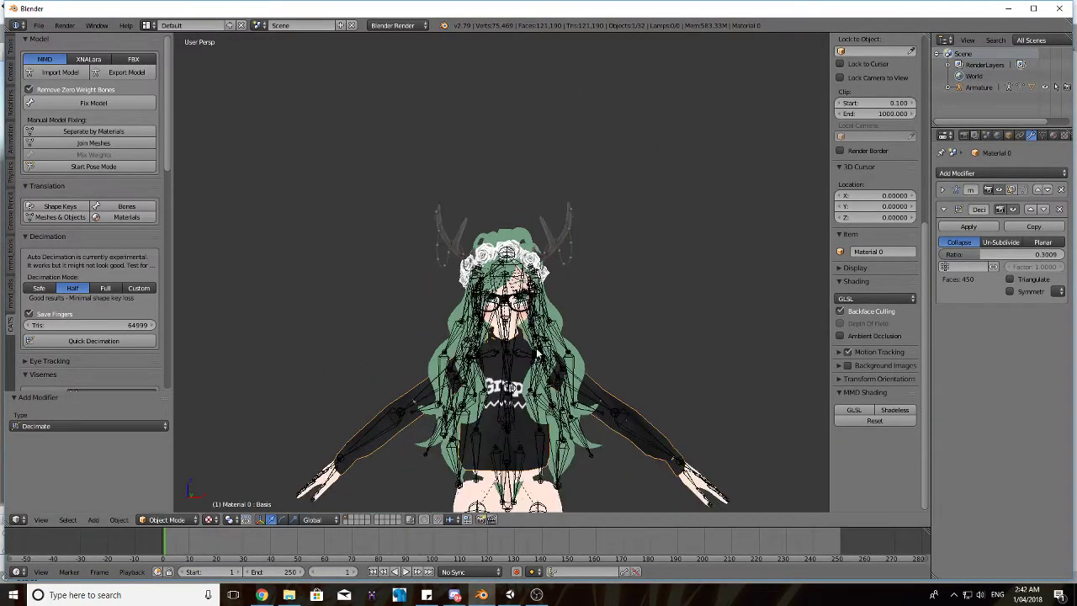
- Add a Decimate modifier to the white rose crown mesh, Material0-material
middle_drag(579, 133, 492, 144)
scroll(497, 345, up, 3)
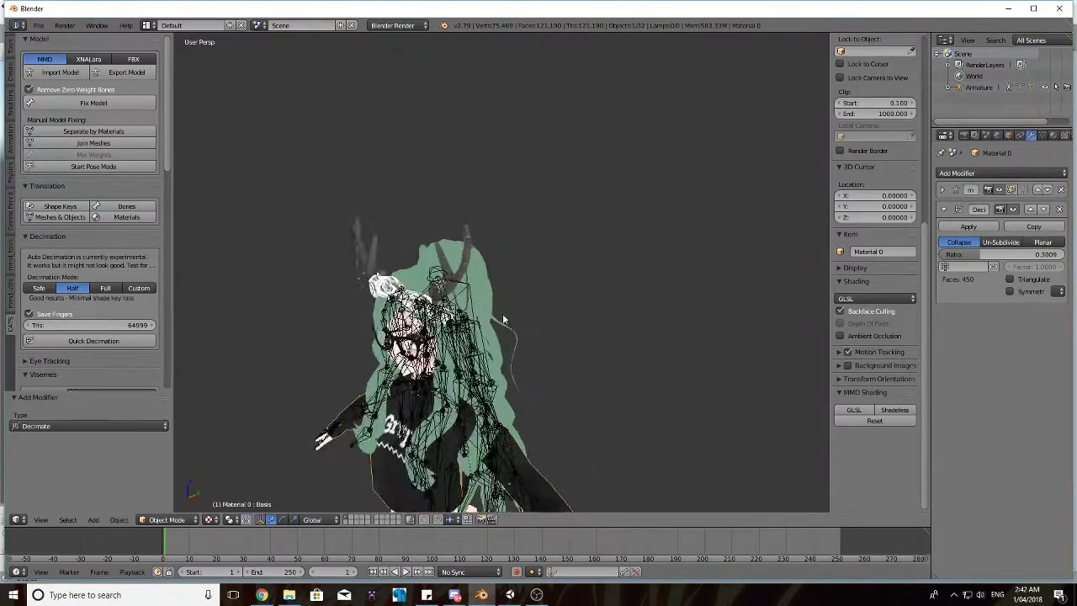
middle_drag(467, 313, 519, 297)
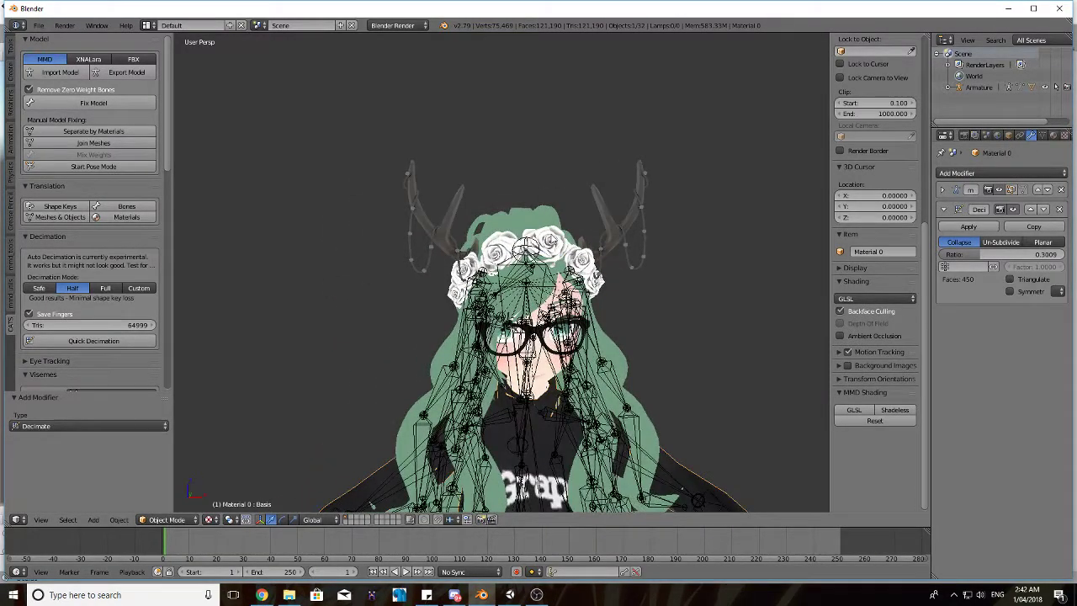
right_click(552, 239)
click(988, 173)
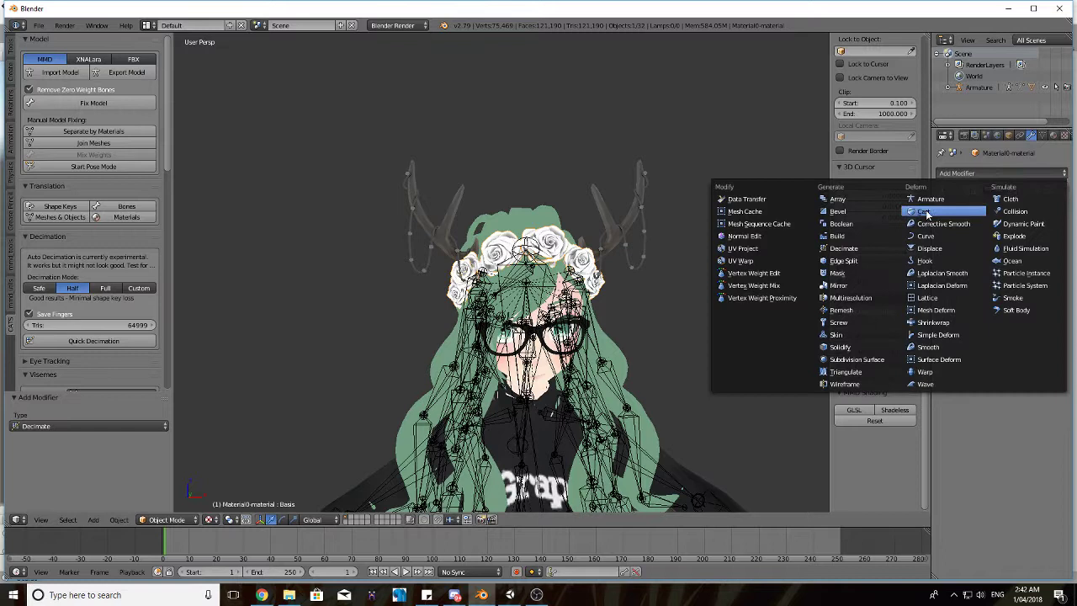
click(843, 248)
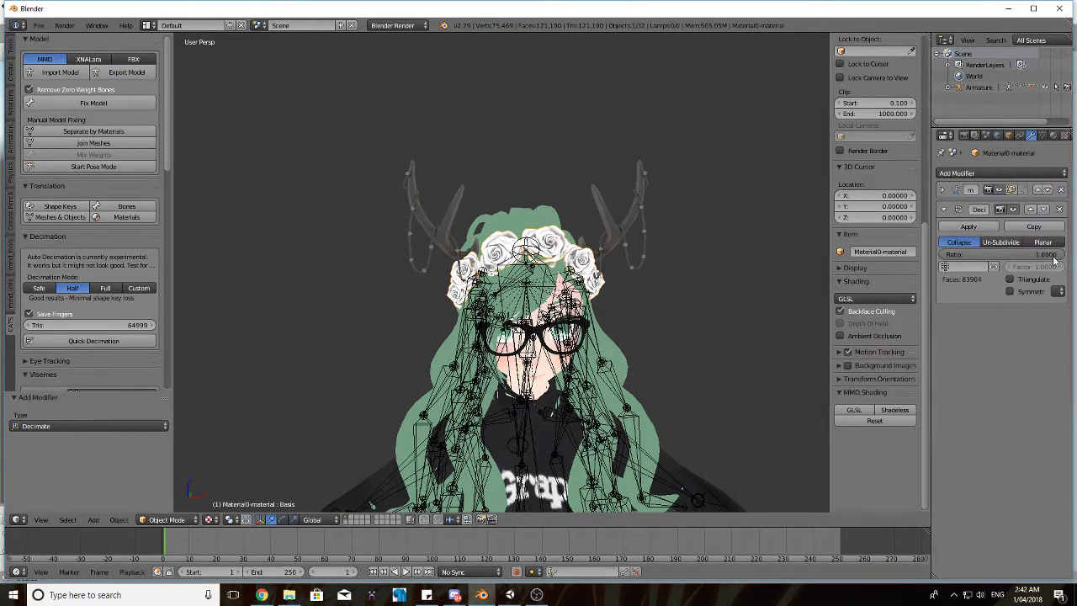
- Set the rose crown's Decimate ratio to 0.6019 and inspect the flowers from several angles
drag(1053, 257, 1015, 255)
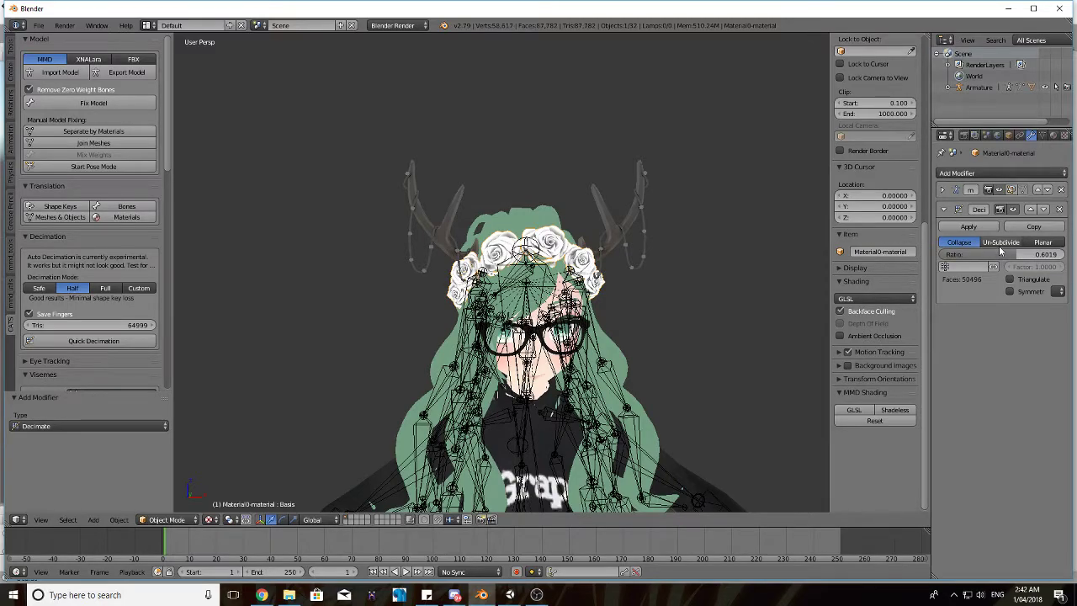
middle_drag(458, 261, 656, 257)
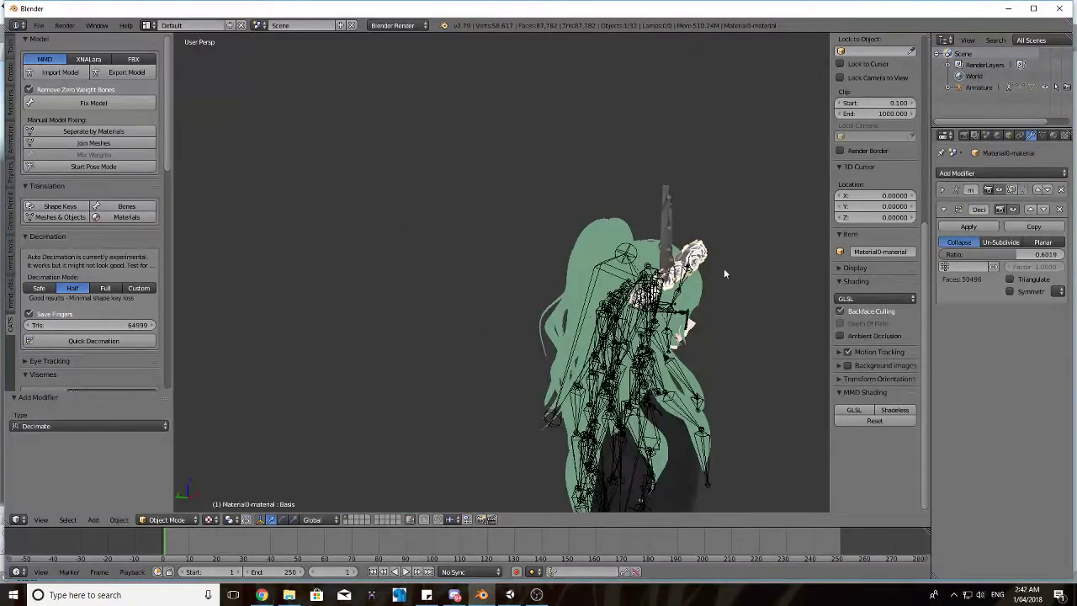
scroll(714, 285, up, 2)
middle_drag(715, 284, 625, 139)
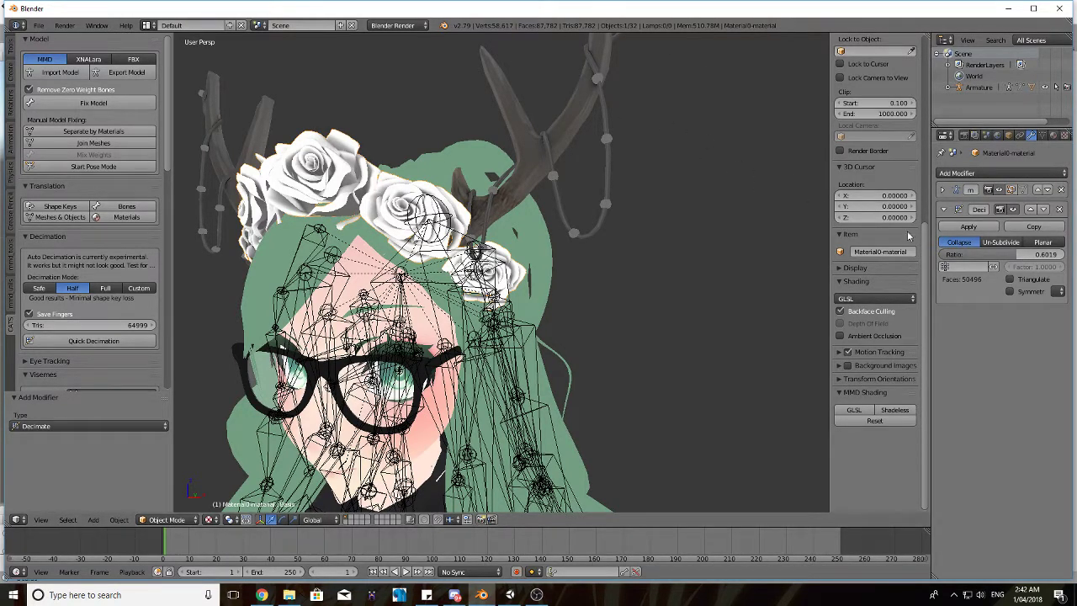
middle_drag(531, 137, 580, 83)
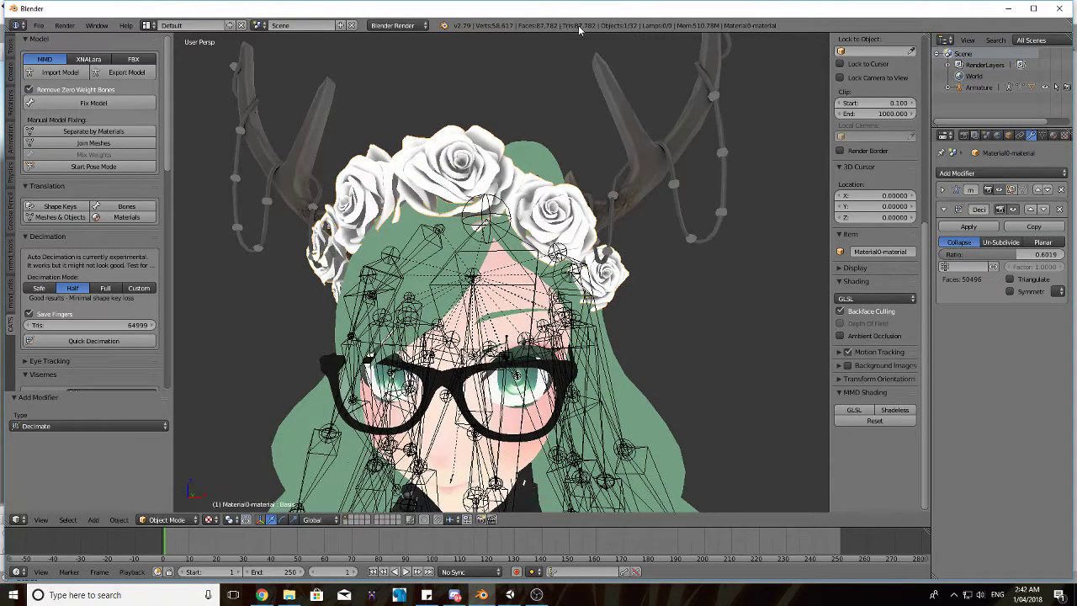
scroll(564, 45, down, 3)
middle_drag(611, 244, 485, 244)
scroll(602, 206, up, 5)
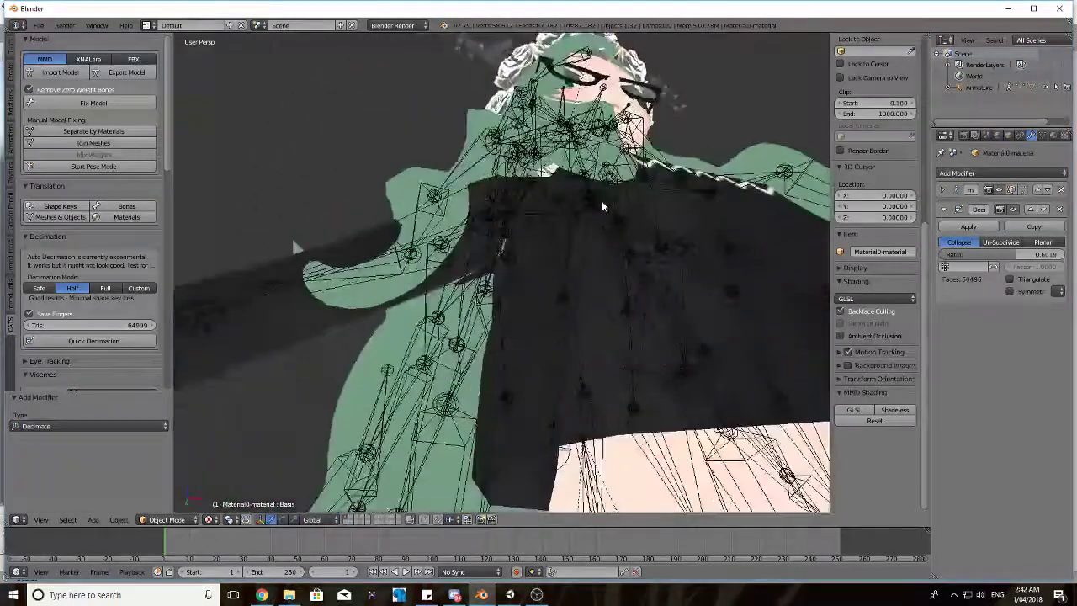
middle_drag(602, 206, 621, 362)
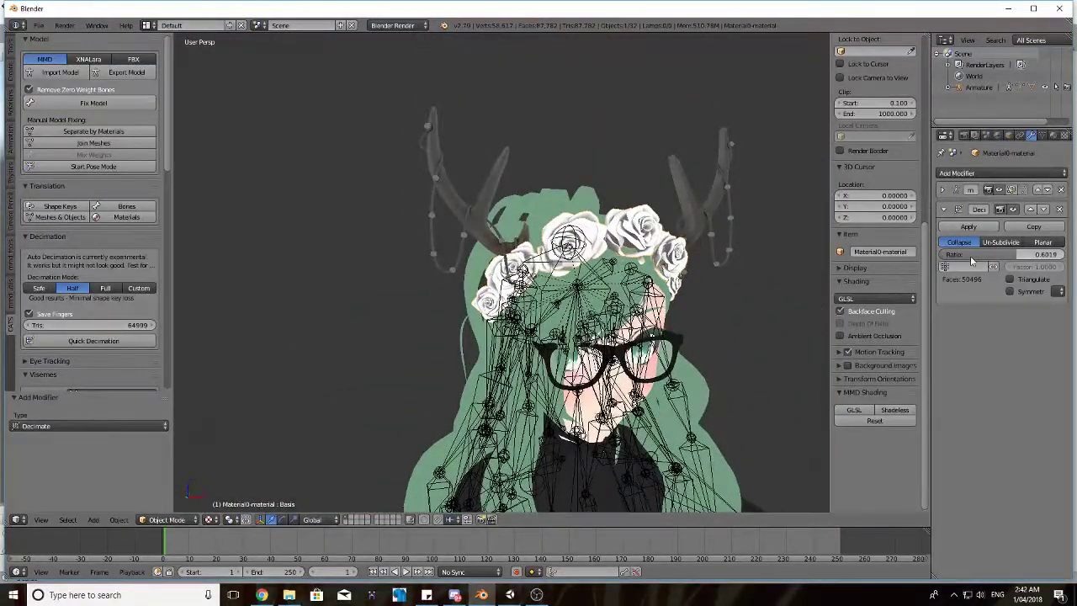
- Lower the rose crown's Decimate ratio to 0.3194 and check the petals from the front and sides
scroll(501, 272, up, 2)
drag(1014, 257, 981, 257)
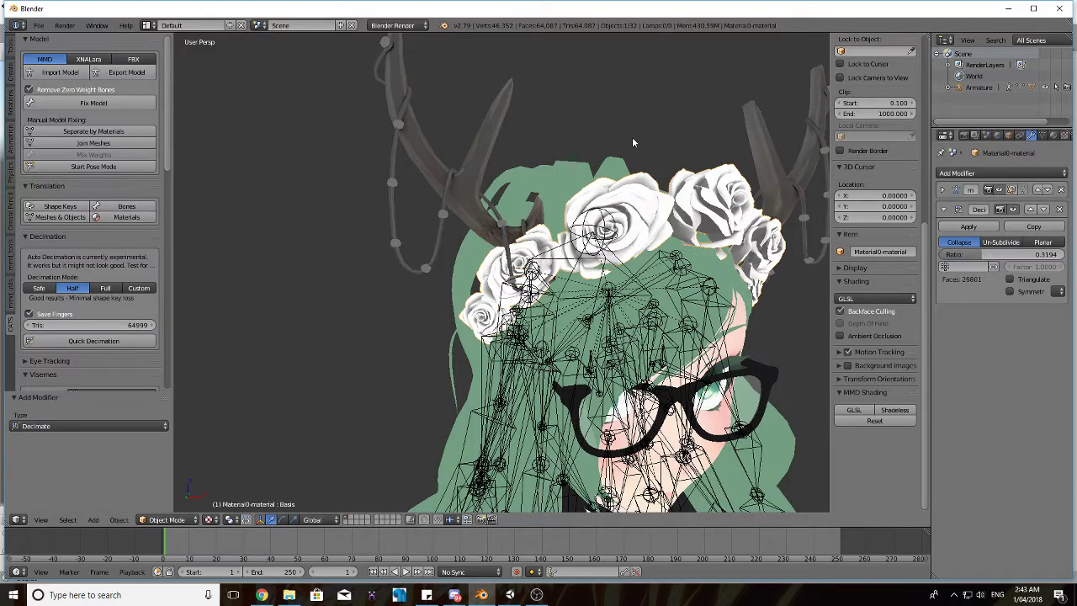
middle_drag(692, 181, 552, 162)
scroll(553, 162, down, 2)
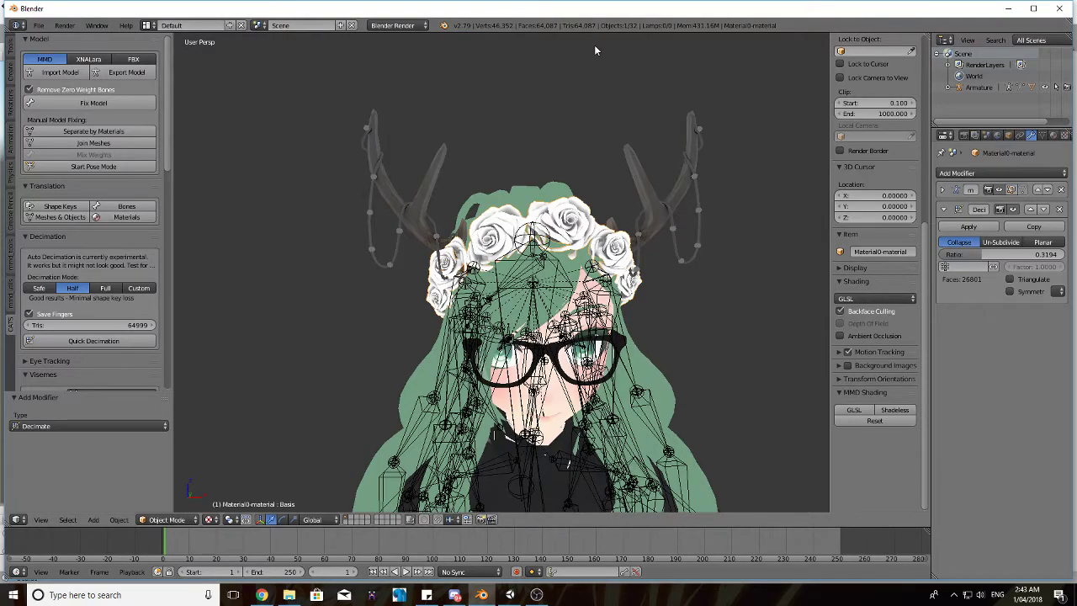
middle_drag(532, 178, 545, 135)
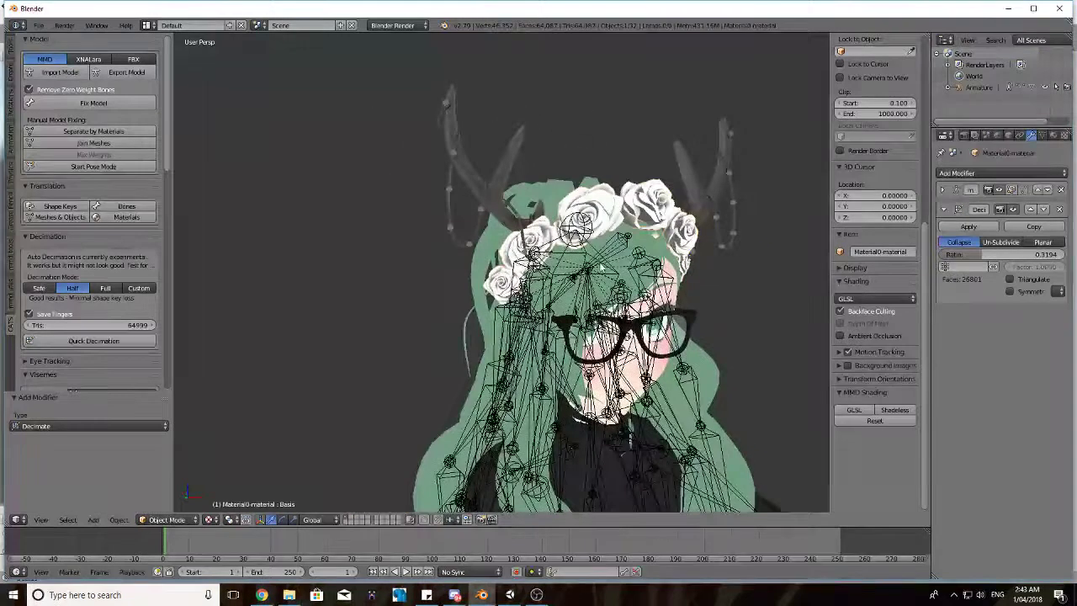
middle_drag(638, 182, 518, 247)
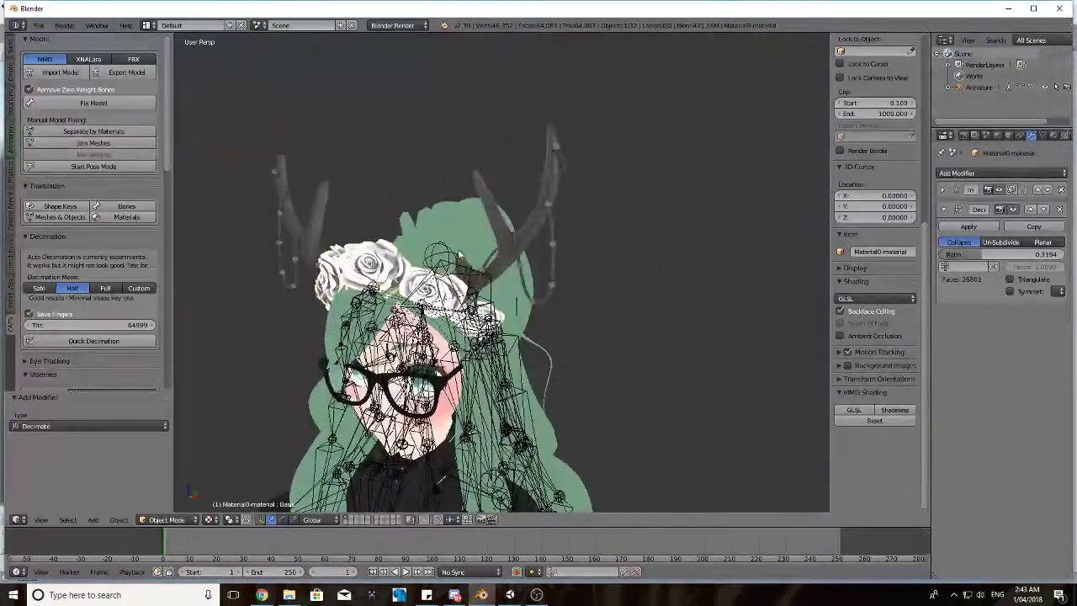
right_click(517, 246)
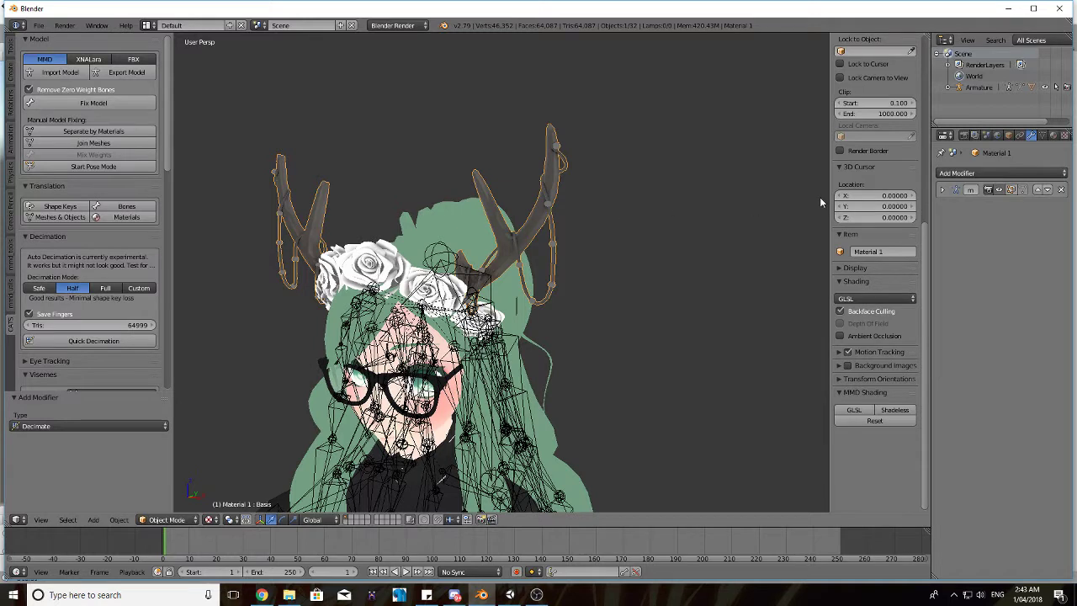
click(1001, 173)
click(863, 251)
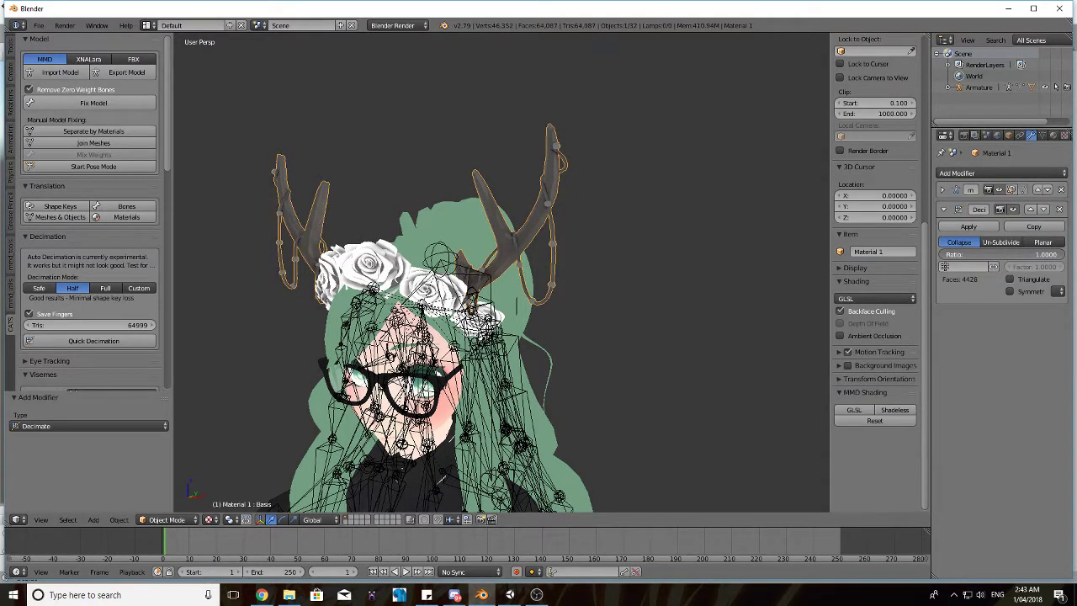
click(1061, 210)
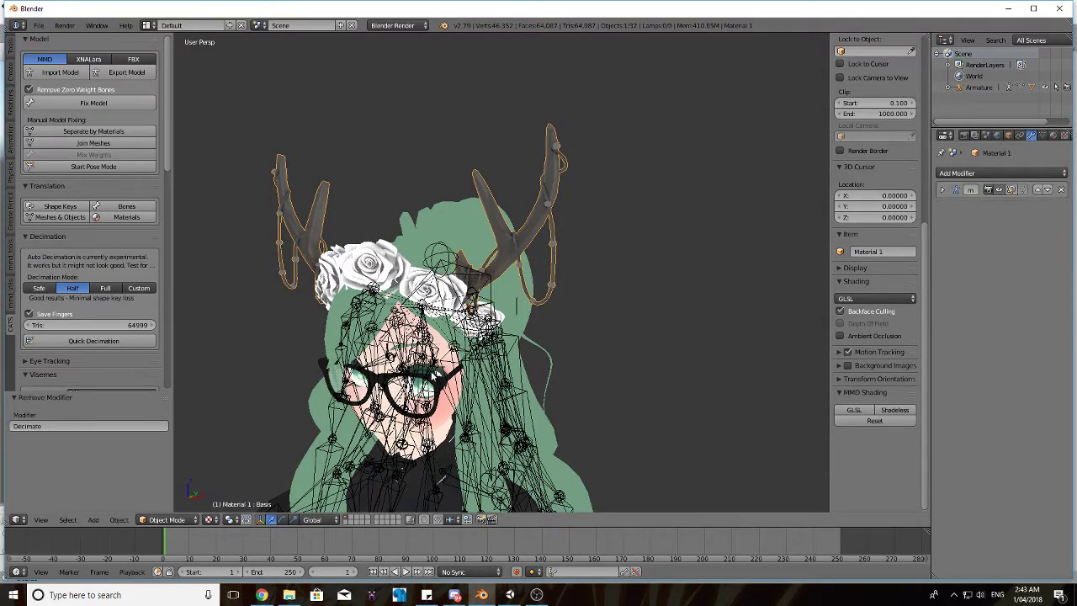
- Remove the Decimate modifiers from the black sweater mesh, Material 0, and from the Body mesh
scroll(505, 366, down, 4)
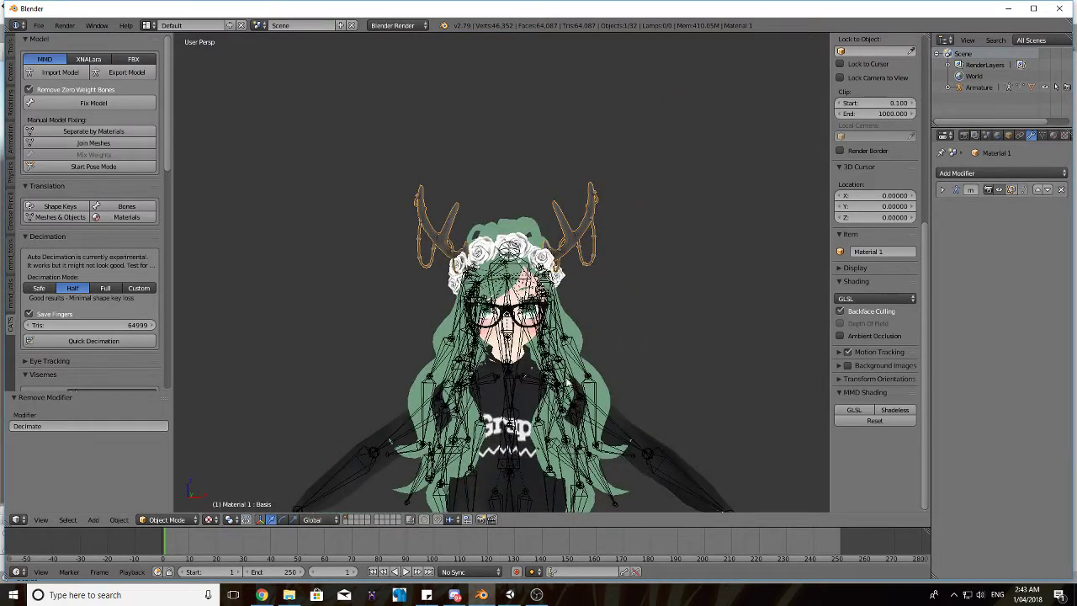
right_click(491, 446)
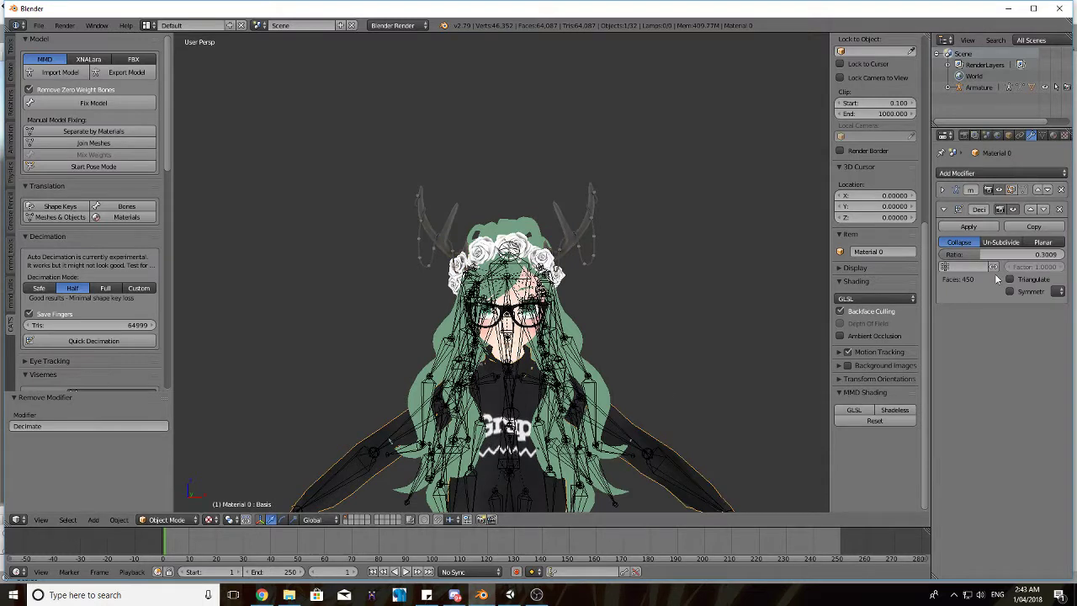
click(1061, 210)
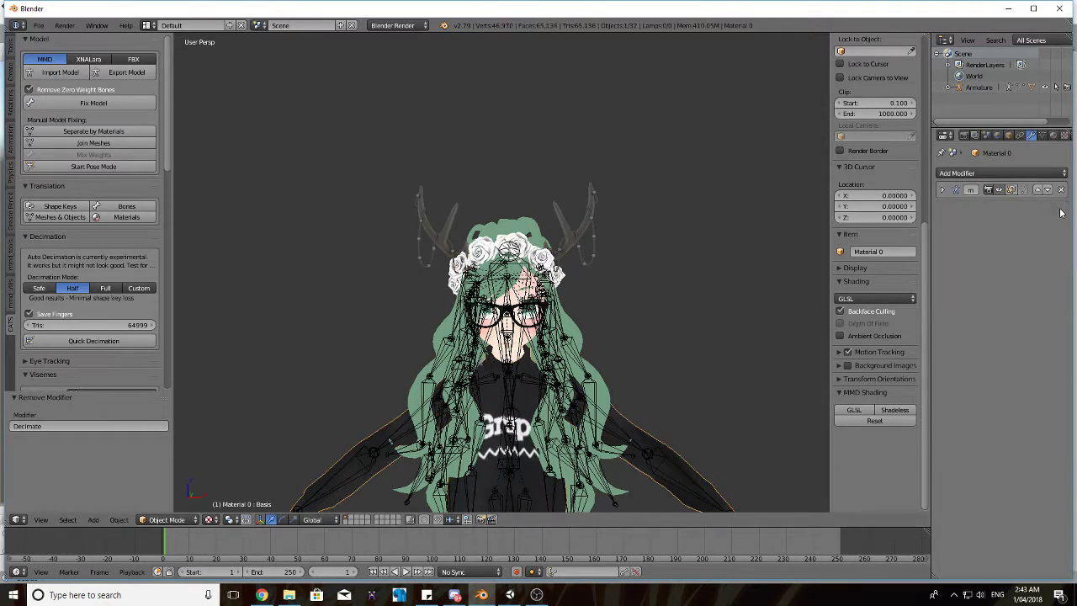
scroll(555, 396, down, 4)
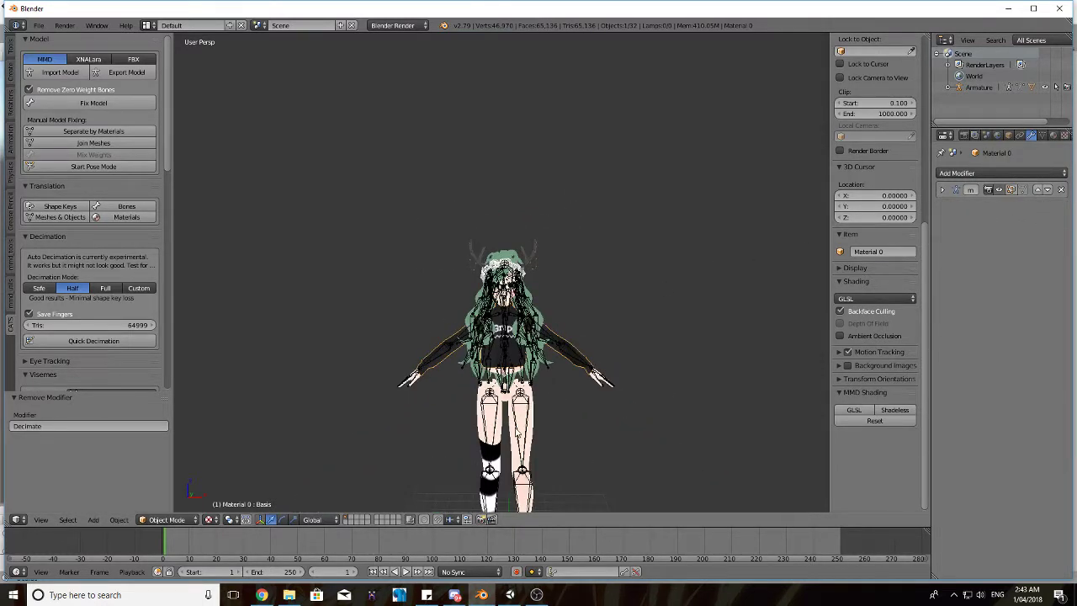
right_click(516, 434)
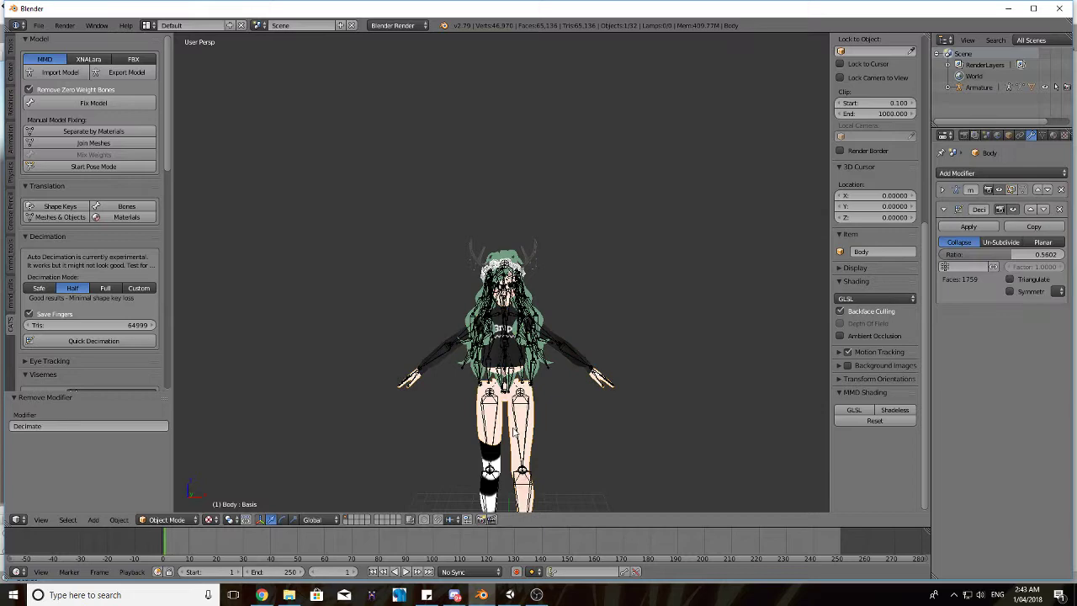
click(1061, 210)
- Set the rose crown's Decimate ratio to 0.2917 and inspect the flowers up close and from a distance
scroll(681, 271, up, 5)
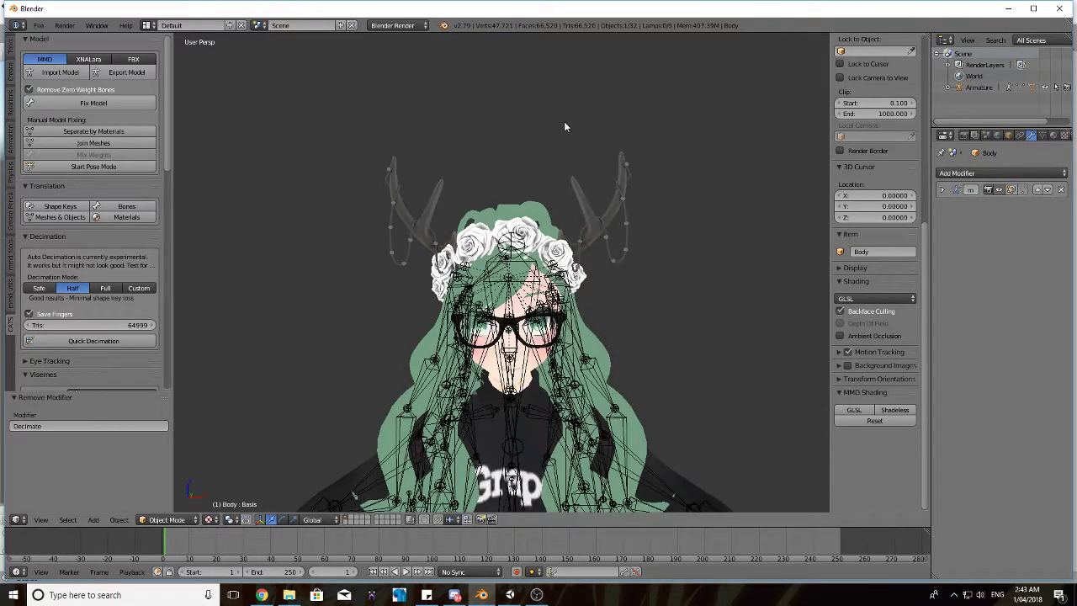
scroll(546, 138, up, 4)
right_click(542, 159)
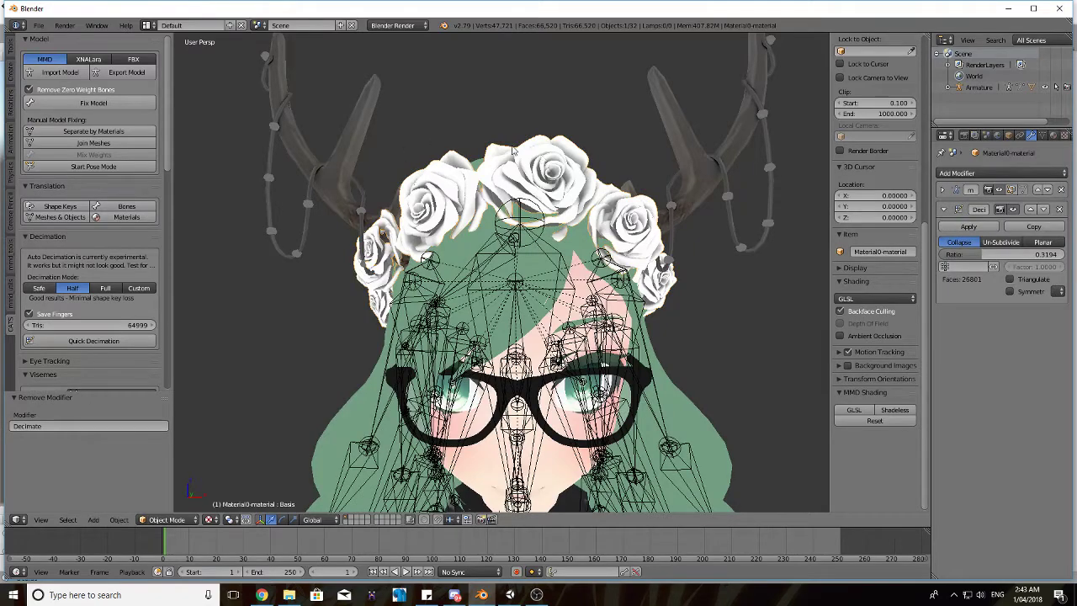
middle_drag(512, 148, 525, 172)
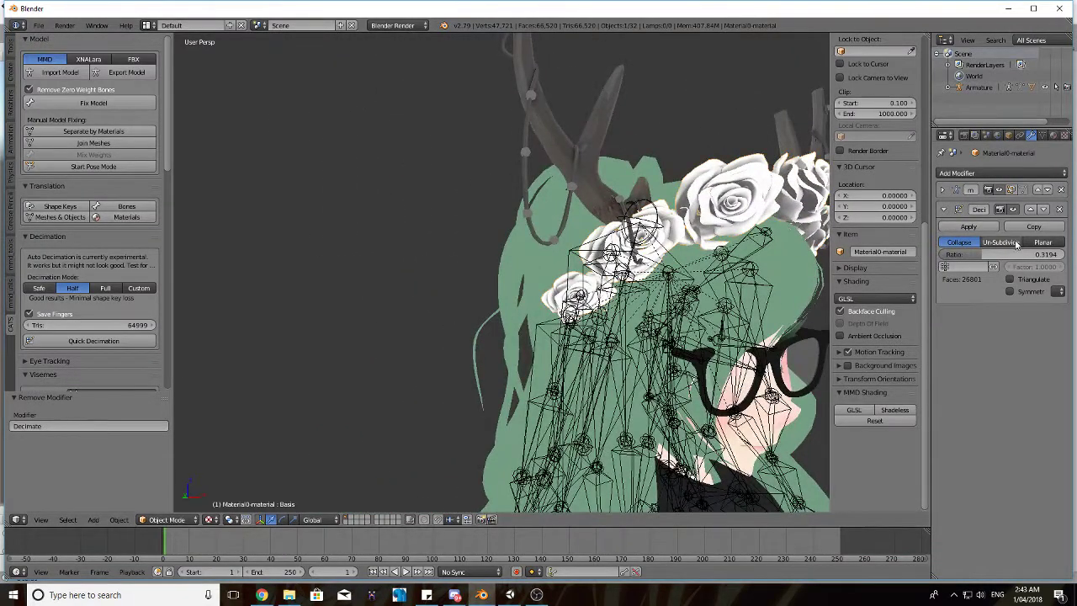
middle_drag(814, 216, 909, 217)
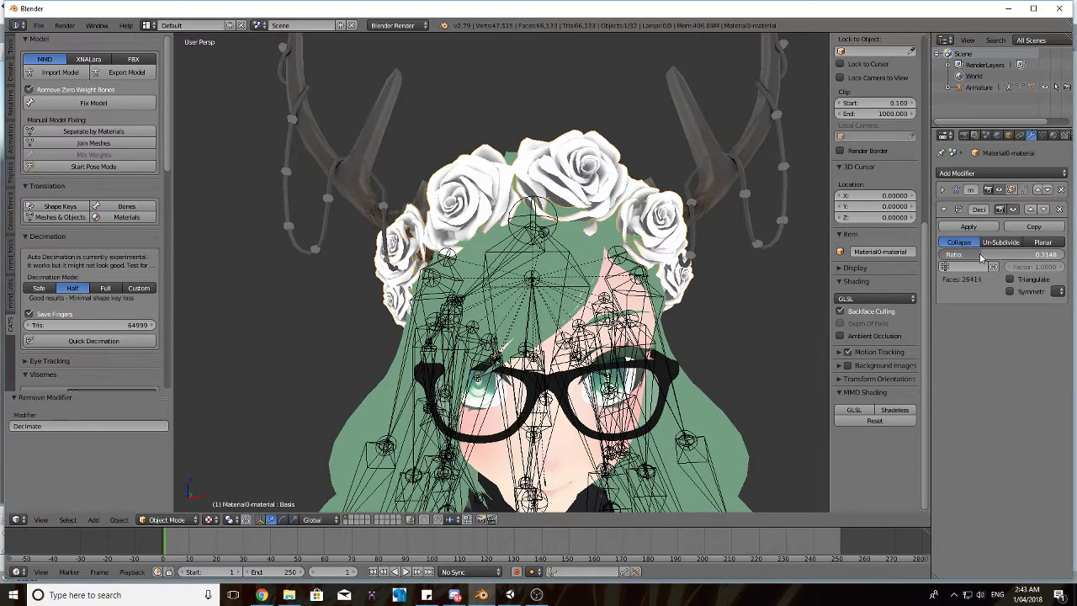
drag(979, 253, 979, 253)
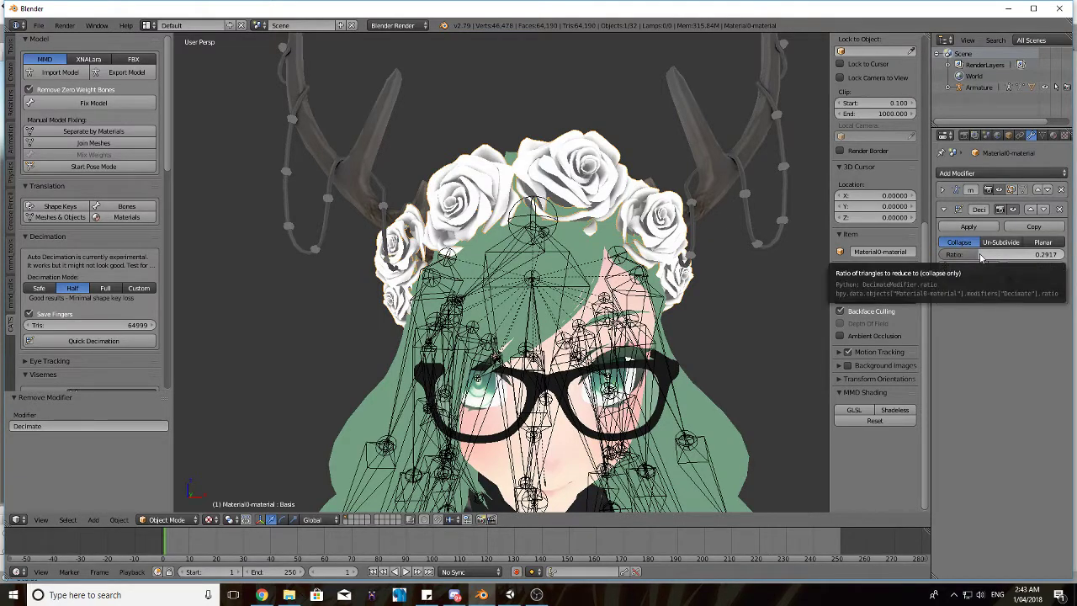
middle_drag(594, 188, 556, 219)
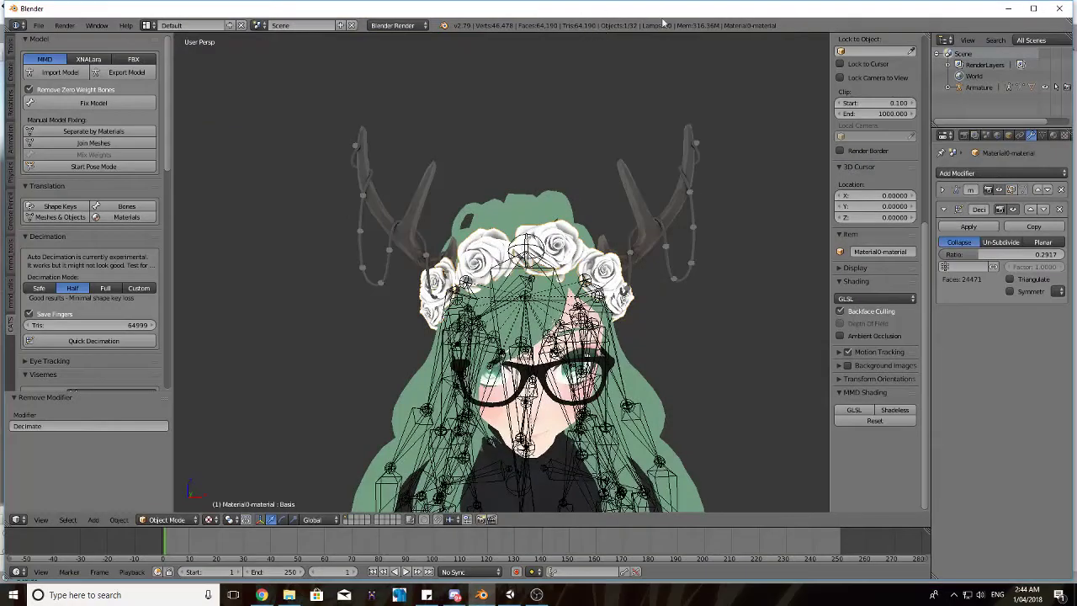
middle_drag(647, 136, 625, 151)
middle_drag(598, 239, 600, 254)
scroll(600, 259, up, 6)
scroll(600, 259, down, 10)
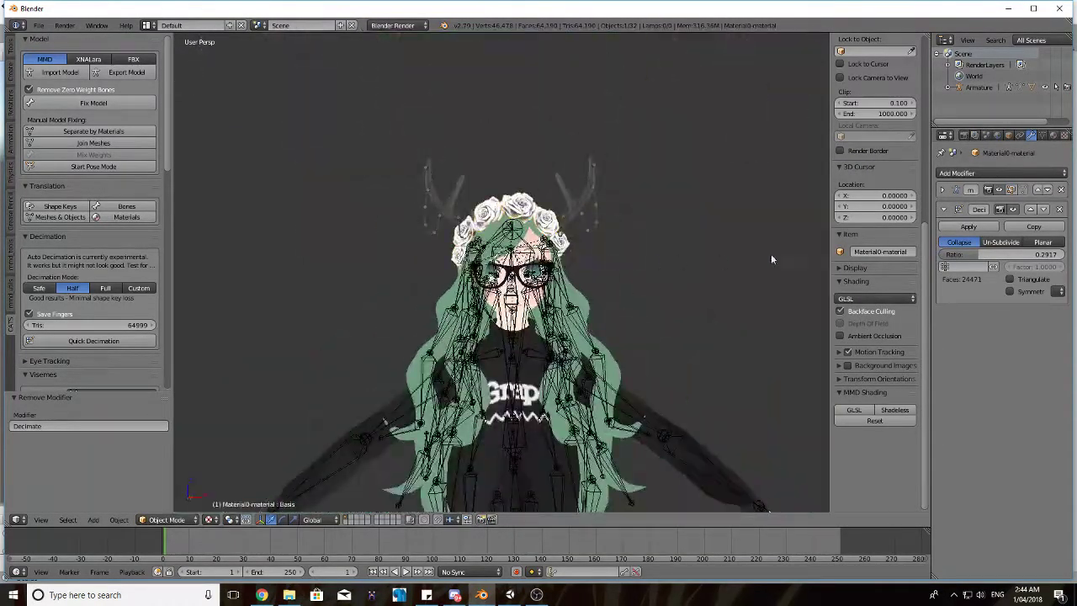
- Join all the separated meshes back into one mesh with CATS and check the face, rose crown and antlers
click(944, 209)
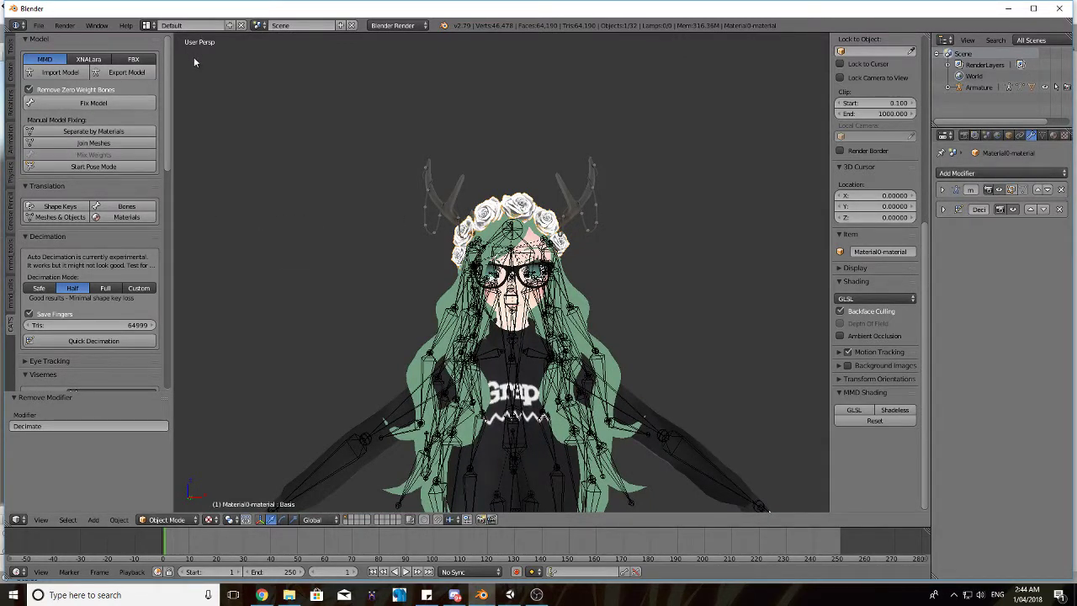
click(78, 147)
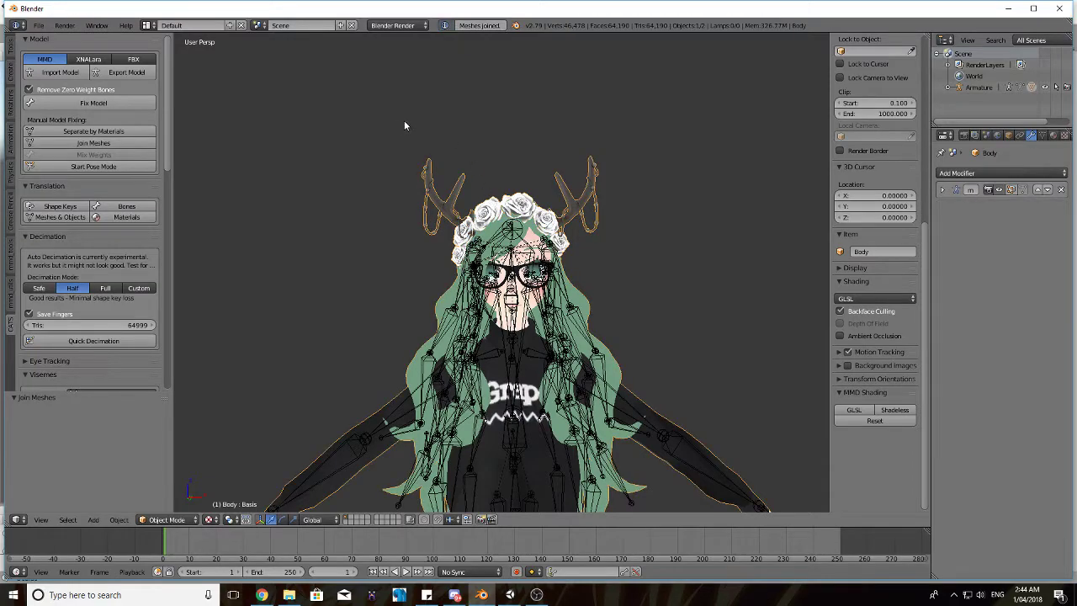
middle_drag(362, 150, 372, 178)
scroll(372, 178, up, 3)
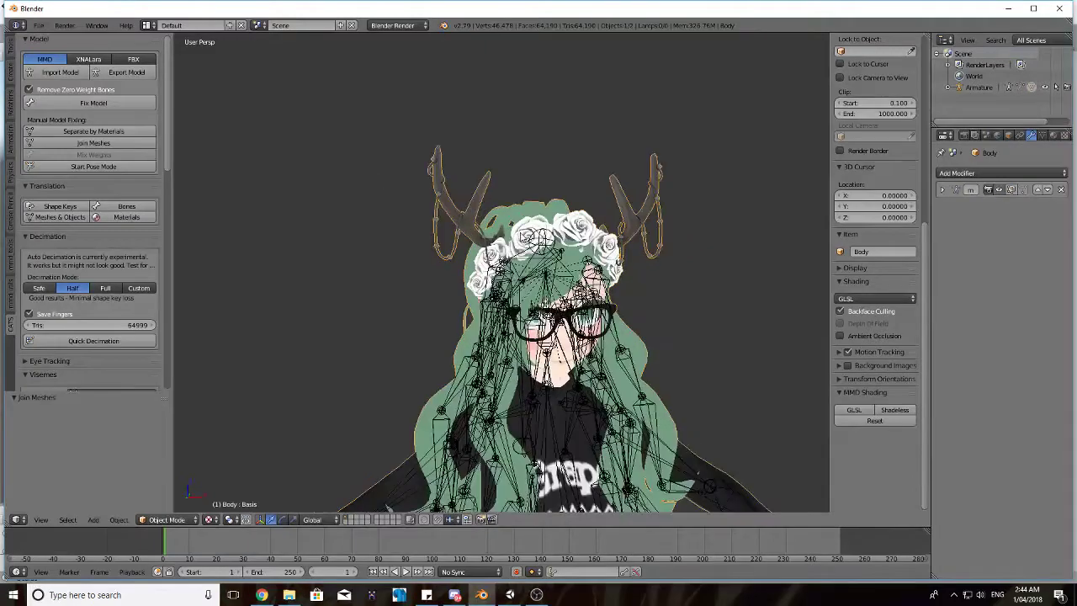
scroll(437, 273, up, 4)
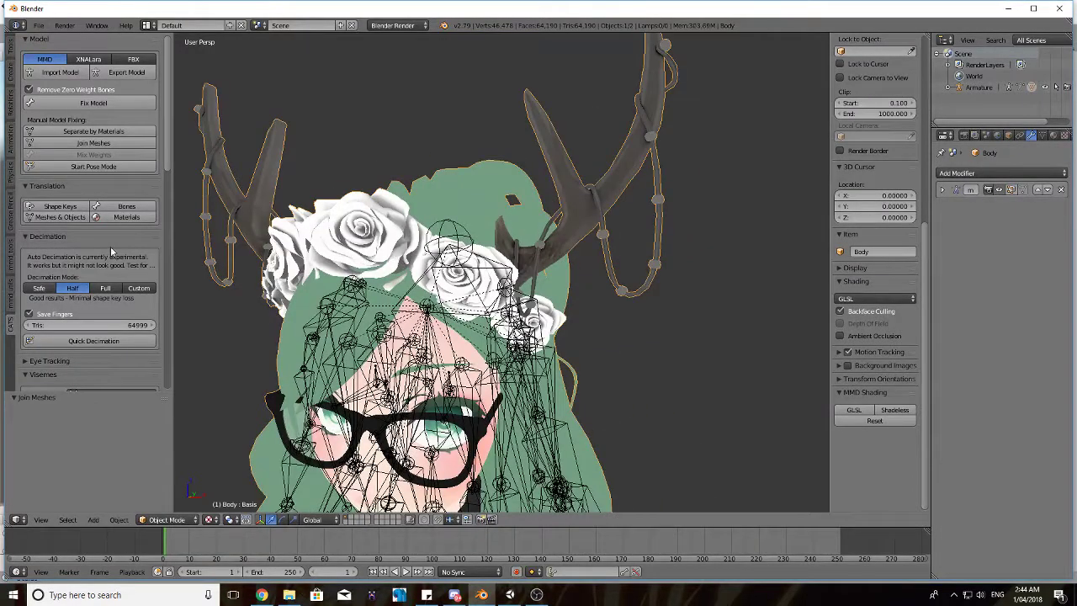
scroll(58, 269, down, 2)
middle_drag(384, 277, 425, 260)
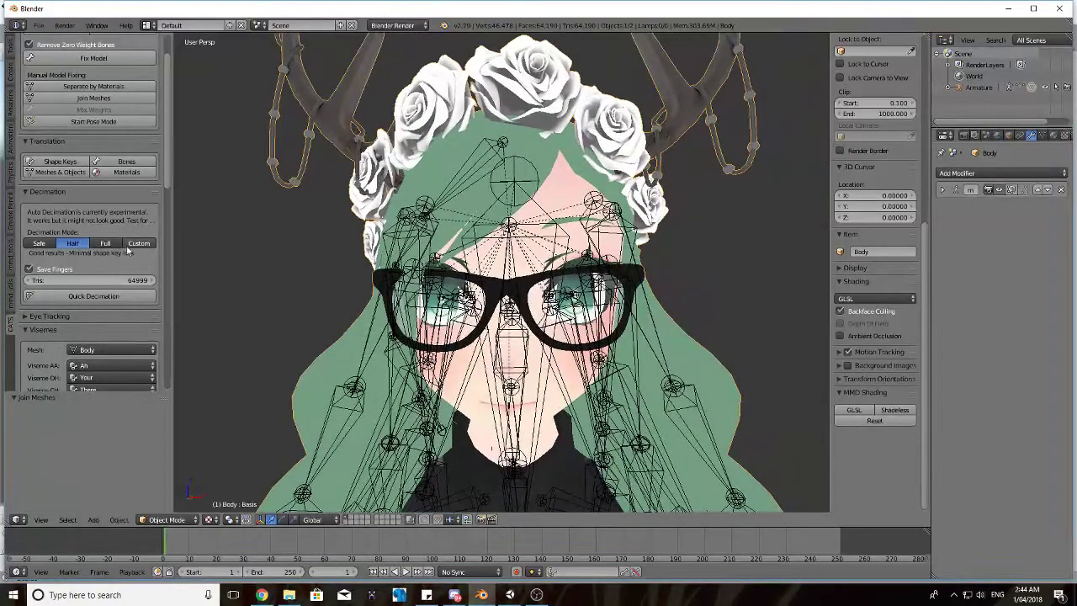
scroll(126, 253, down, 1)
scroll(81, 276, down, 3)
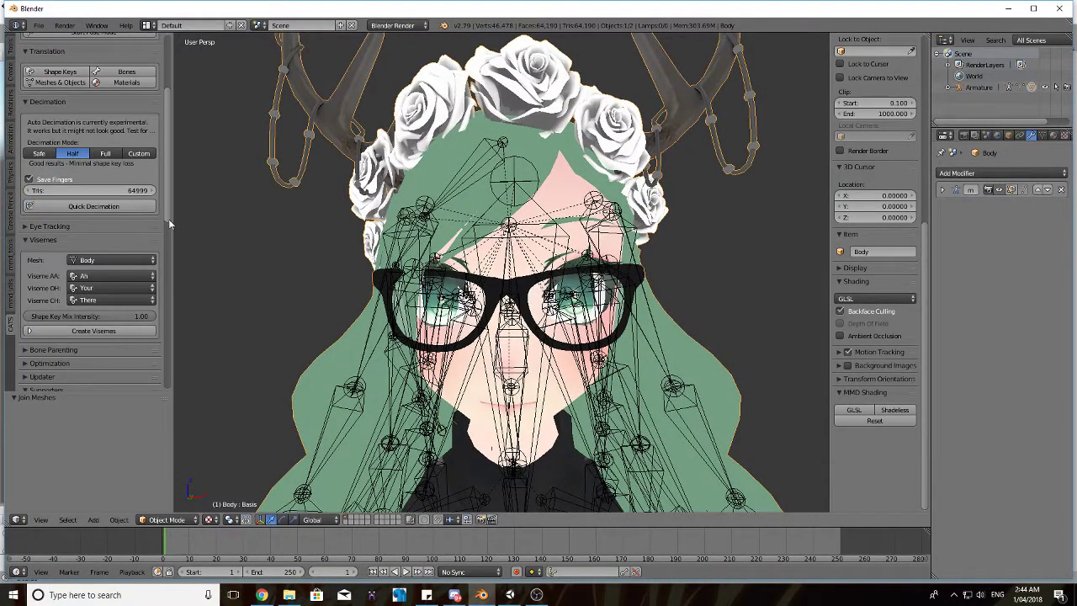
- Start CATS eye testing on the model, rotate the eyes vertically and horizontally, and test the blink shape
click(51, 226)
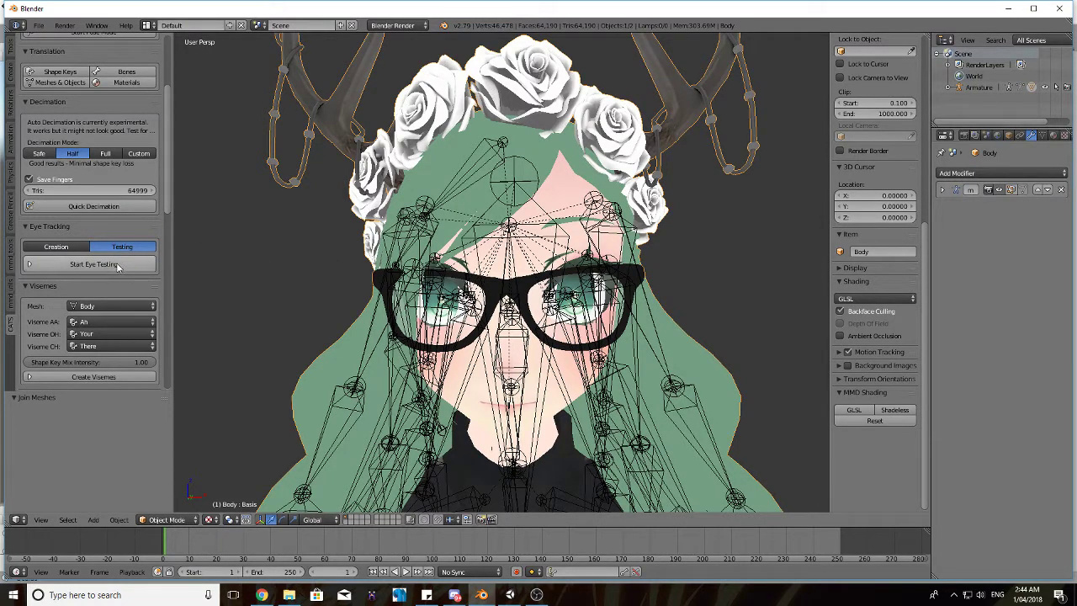
click(87, 264)
drag(85, 265, 118, 266)
mouse_move(91, 275)
mouse_down()
mouse_move(134, 275)
mouse_move(72, 276)
mouse_move(98, 275)
mouse_up()
click(126, 334)
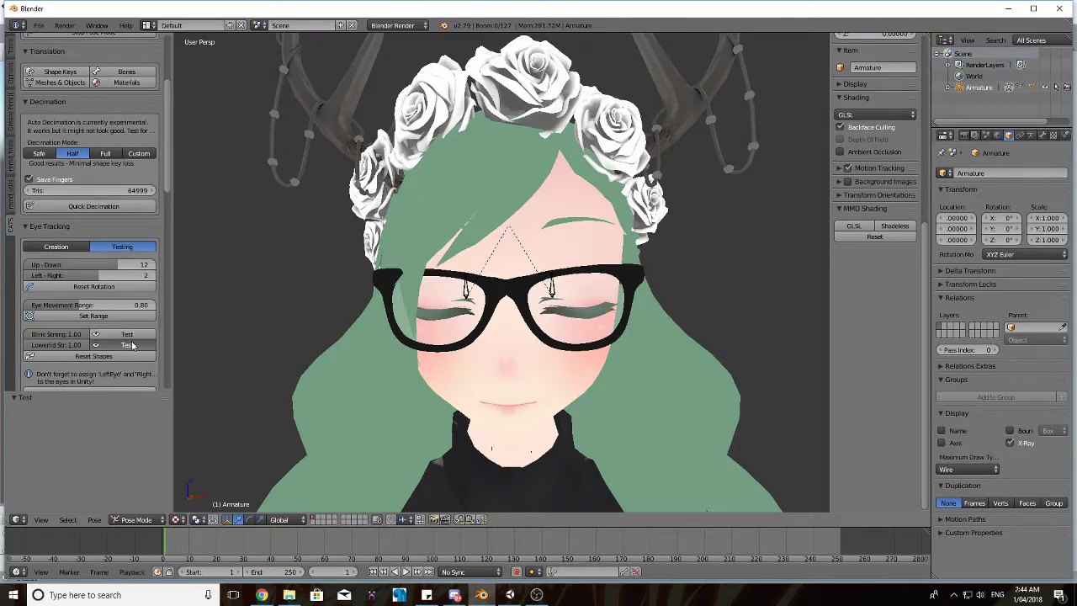
- Reset the tested eye shapes, try the vertical eye rotation once more, and stop eye testing
click(126, 357)
scroll(95, 264, down, 2)
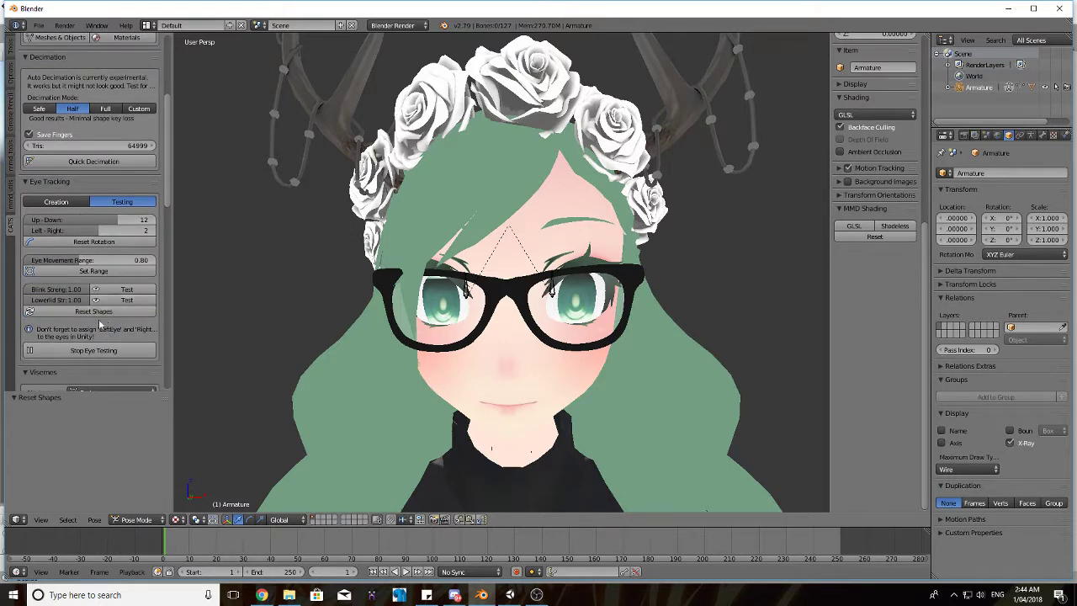
mouse_move(136, 221)
mouse_down()
mouse_move(115, 221)
mouse_move(126, 228)
mouse_up()
click(93, 350)
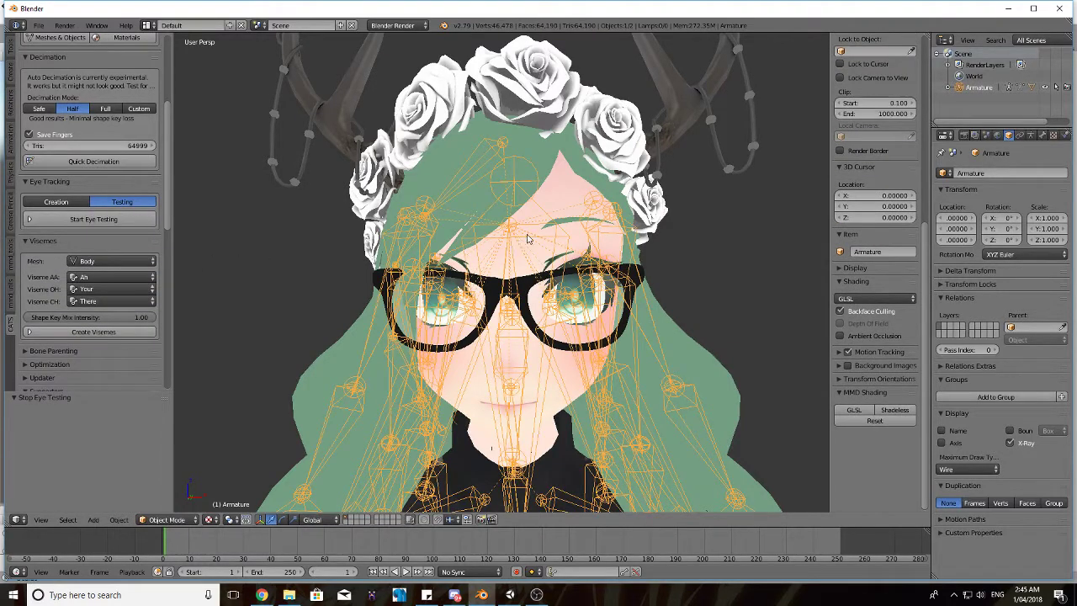
- Select the Body mesh and preview its vrc.blink_right shape key by varying the value, ending at 0
right_click(570, 186)
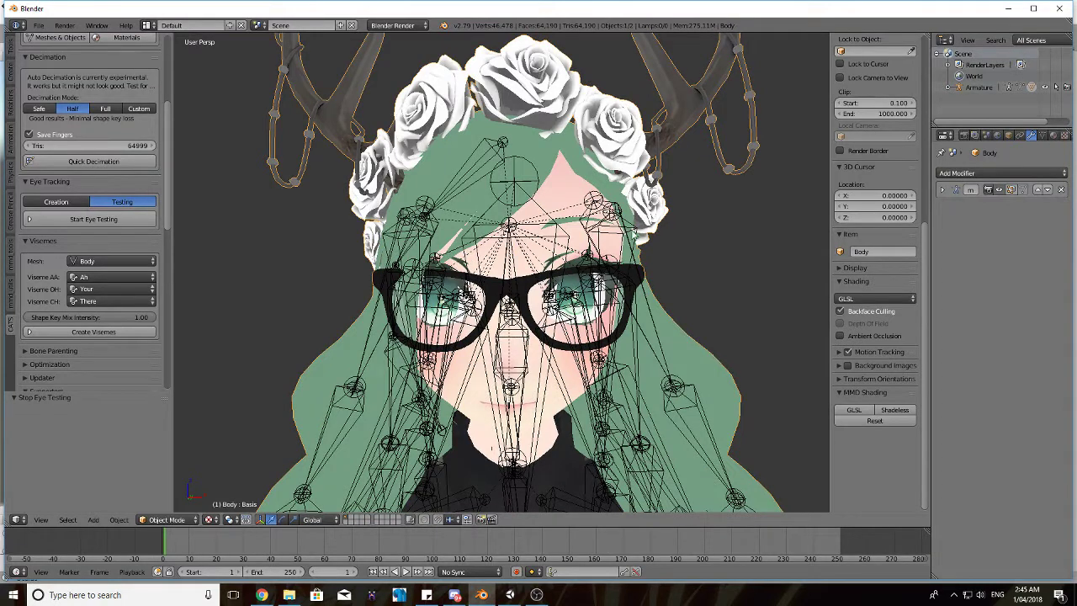
right_click(537, 190)
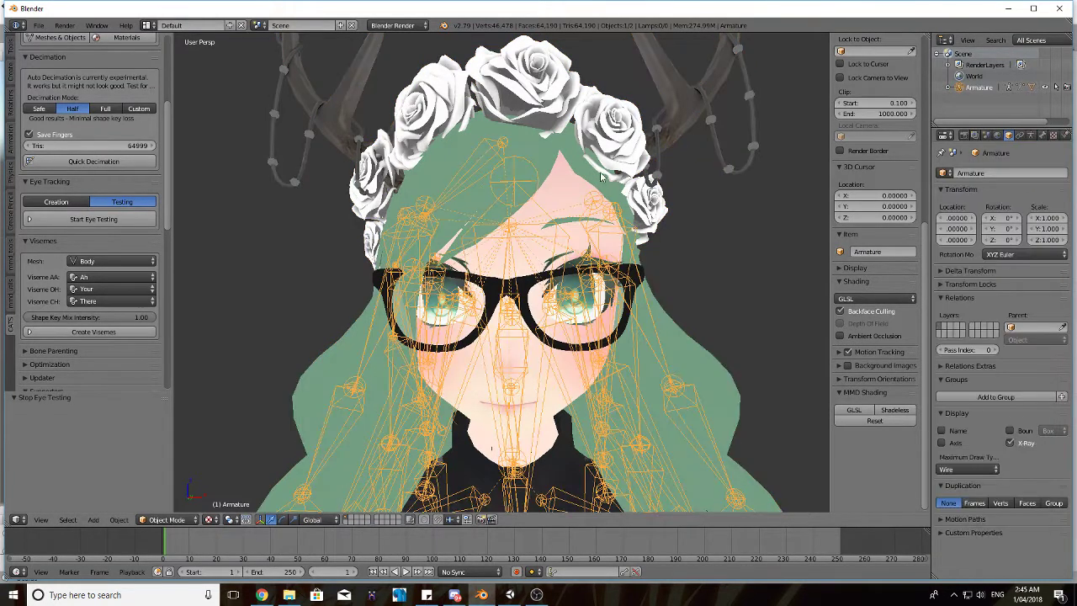
right_click(601, 177)
click(1042, 136)
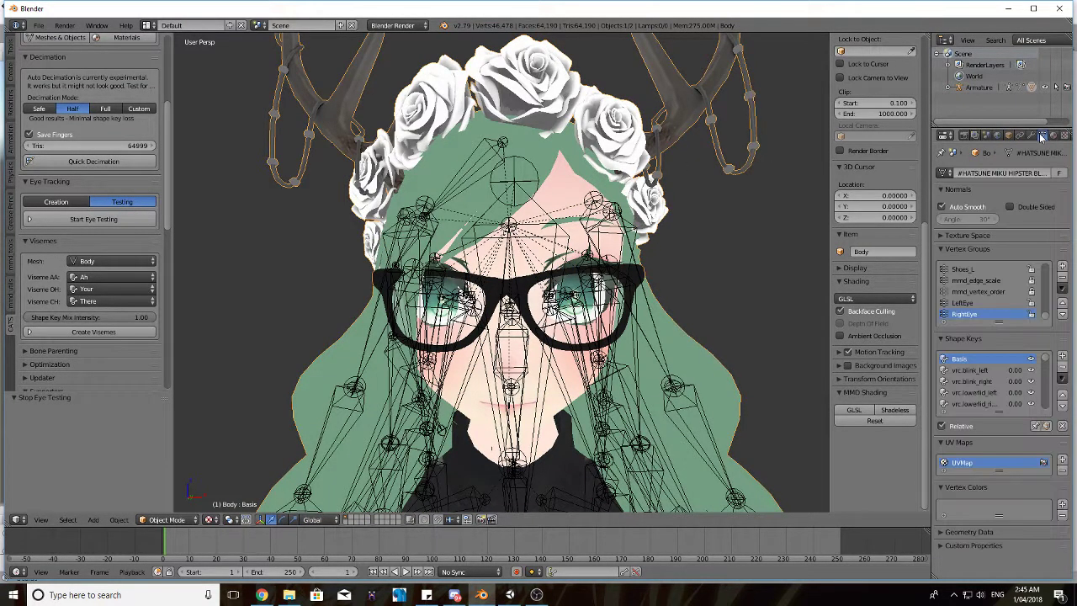
click(970, 378)
mouse_move(967, 440)
mouse_down()
mouse_move(1047, 440)
mouse_move(950, 440)
mouse_up()
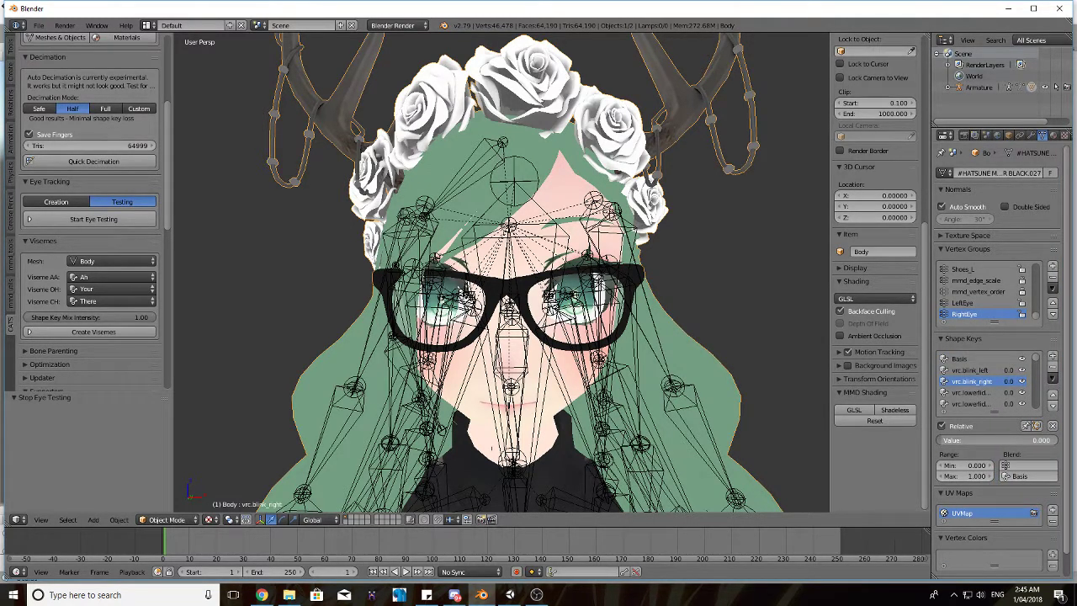
- Preview the vrc.v_dd viseme shape key on the Body mesh by varying its value, ending at 0
scroll(1001, 384, down, 5)
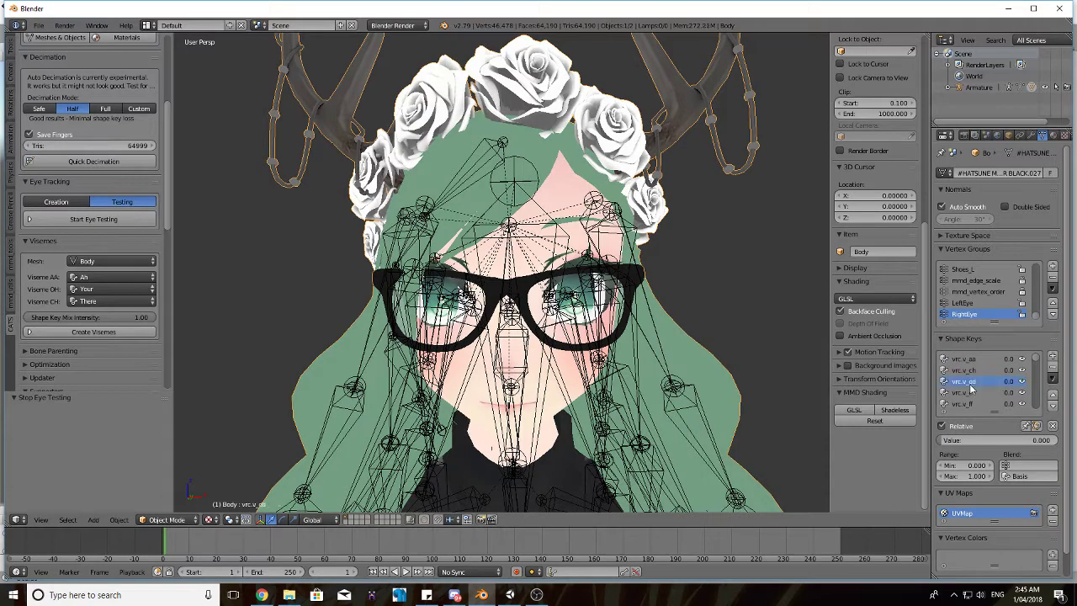
drag(992, 440, 940, 440)
scroll(639, 380, down, 5)
scroll(604, 392, up, 3)
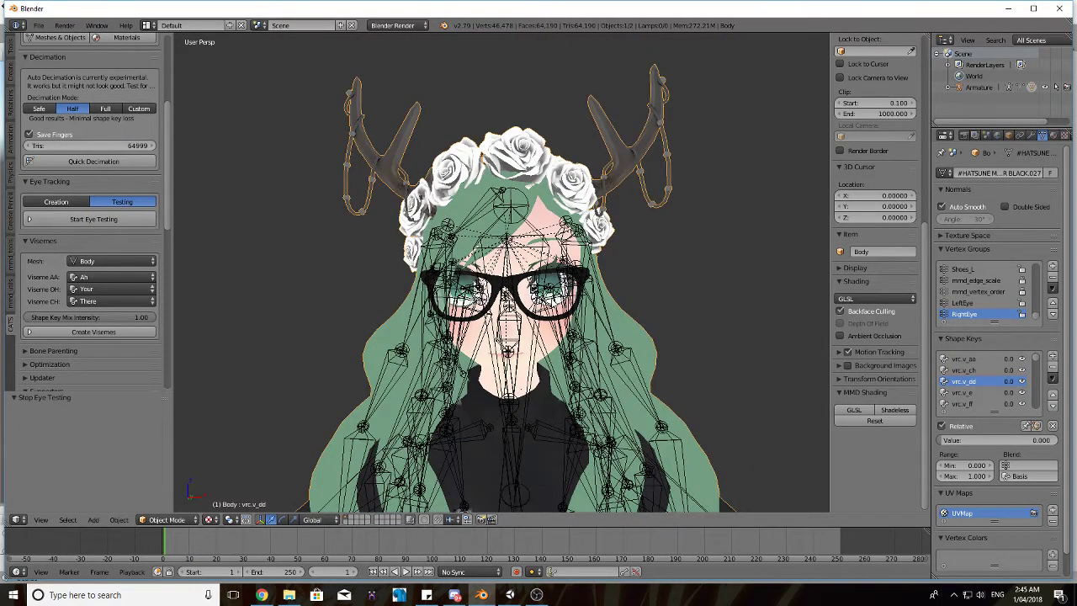
- Examine the finished avatar's head, hair, antlers and upper body from above, the front and both sides
middle_drag(604, 392, 588, 456)
middle_drag(711, 126, 629, 153)
scroll(629, 153, down, 3)
middle_drag(640, 222, 298, 185)
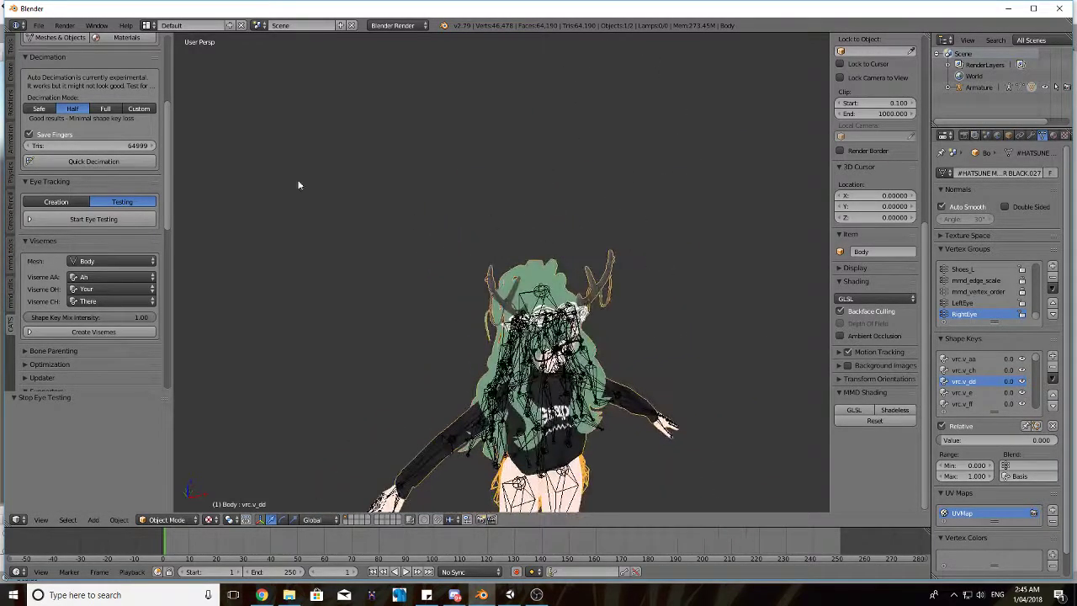
click(39, 25)
click(48, 27)
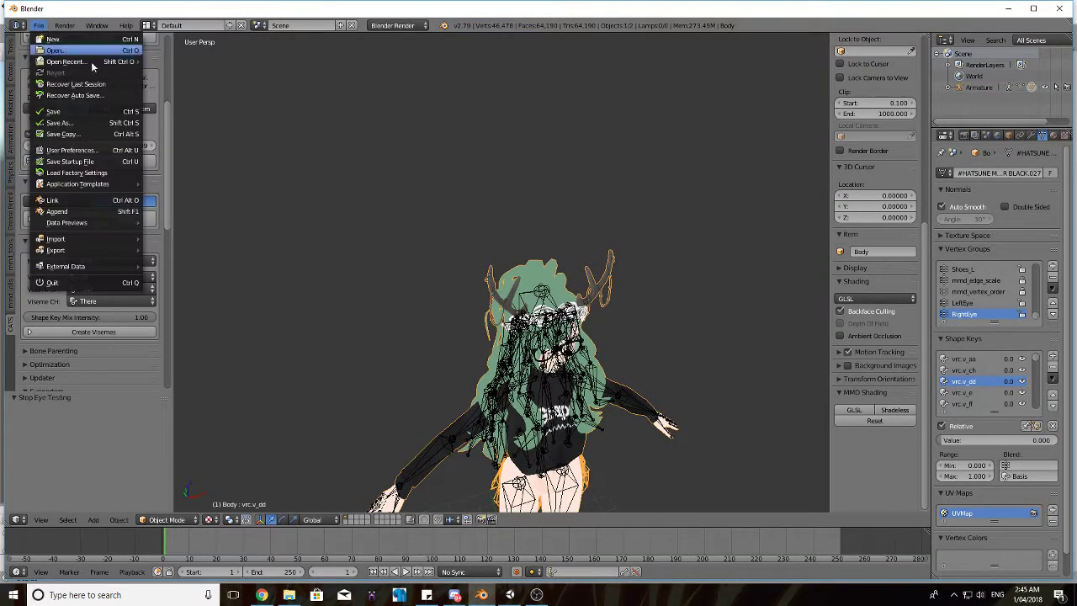
middle_drag(635, 268, 462, 226)
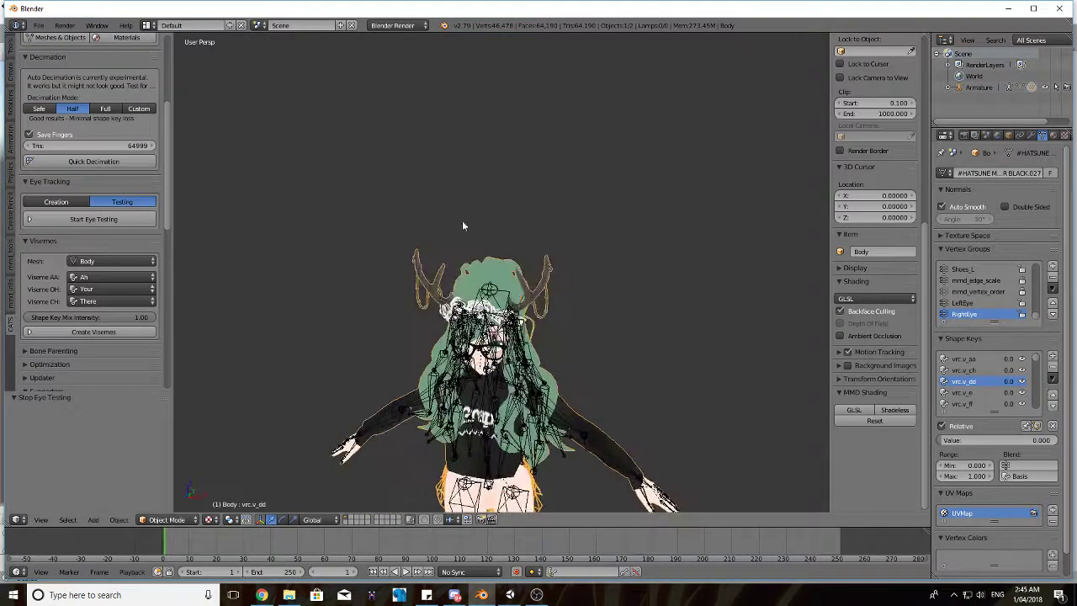
middle_drag(594, 314, 441, 178)
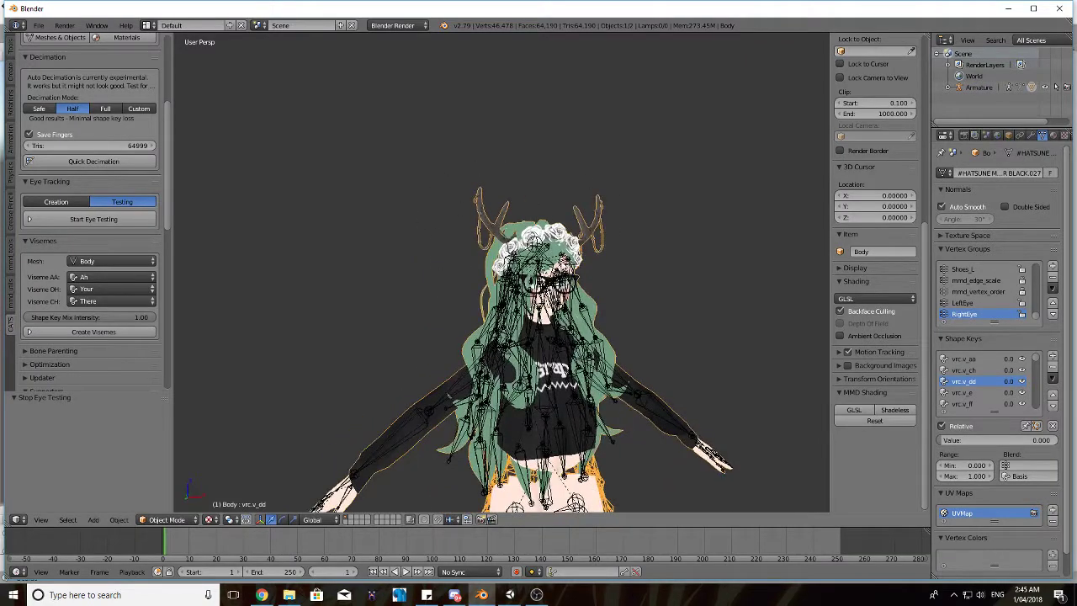
middle_drag(476, 253, 682, 383)
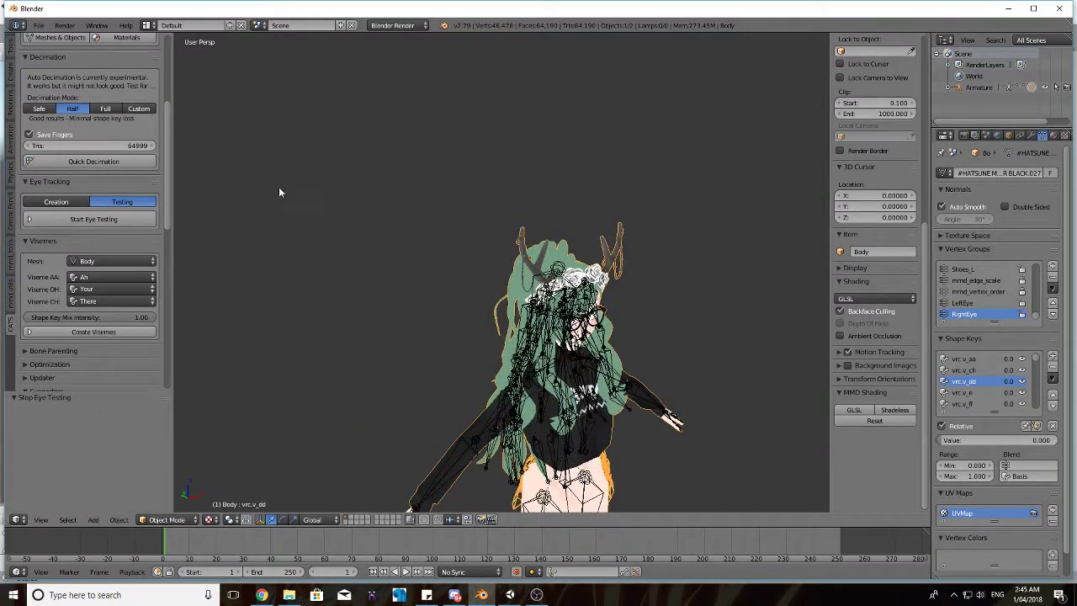
middle_drag(690, 337, 639, 329)
scroll(600, 310, down, 2)
scroll(657, 374, up, 4)
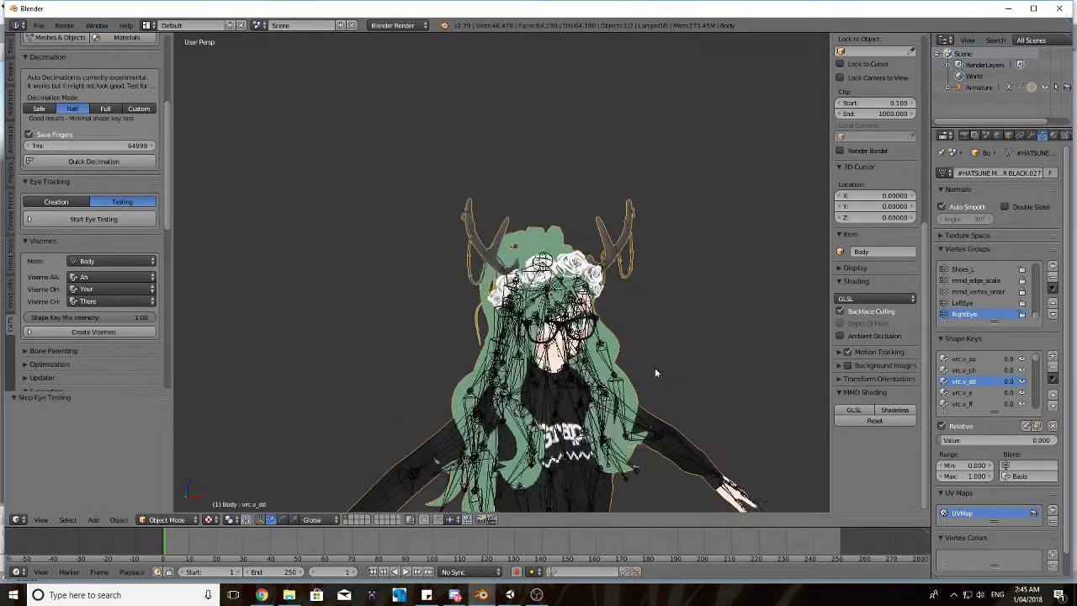
middle_drag(654, 368, 696, 415)
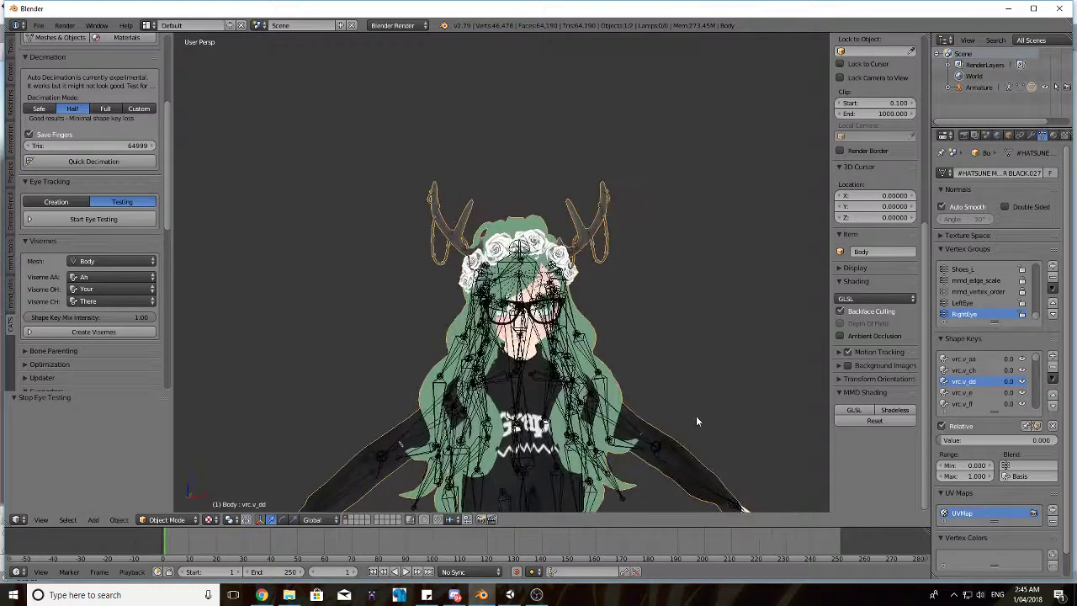
click(541, 601)
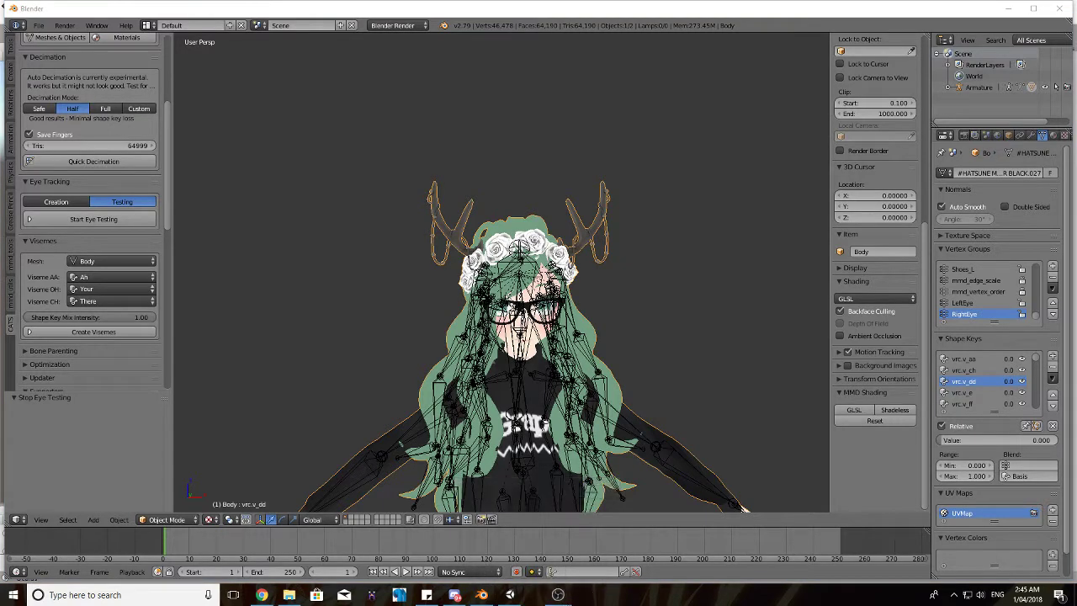